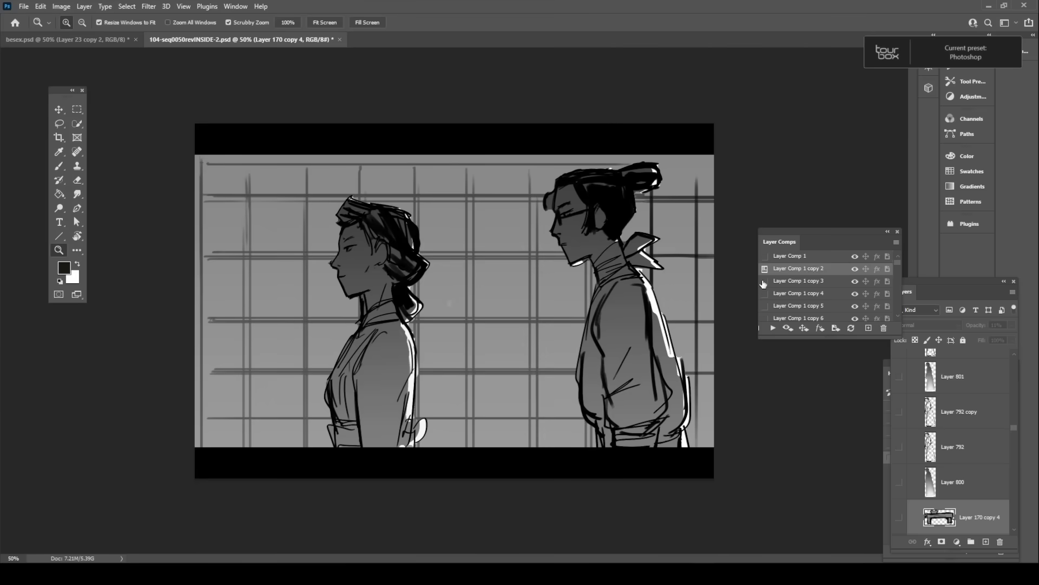
Go through the successive layer comps of 104-seq0050revINSIDE-2.psd to review its storyboard panels.
click(764, 282)
click(764, 294)
click(764, 306)
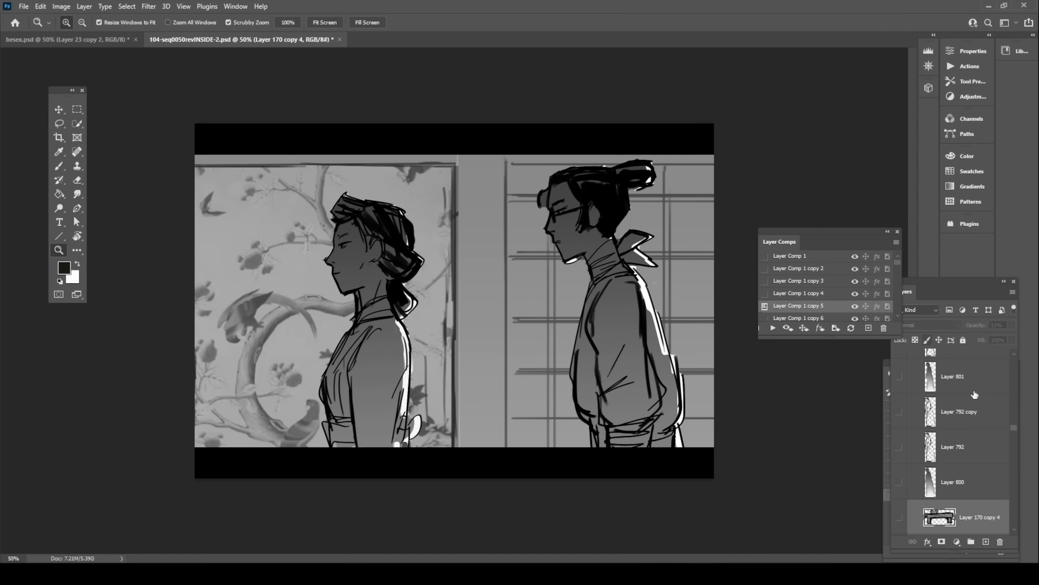
key(F2)
key(F2)
key(F2)
key(F3)
key(F3)
key(F3)
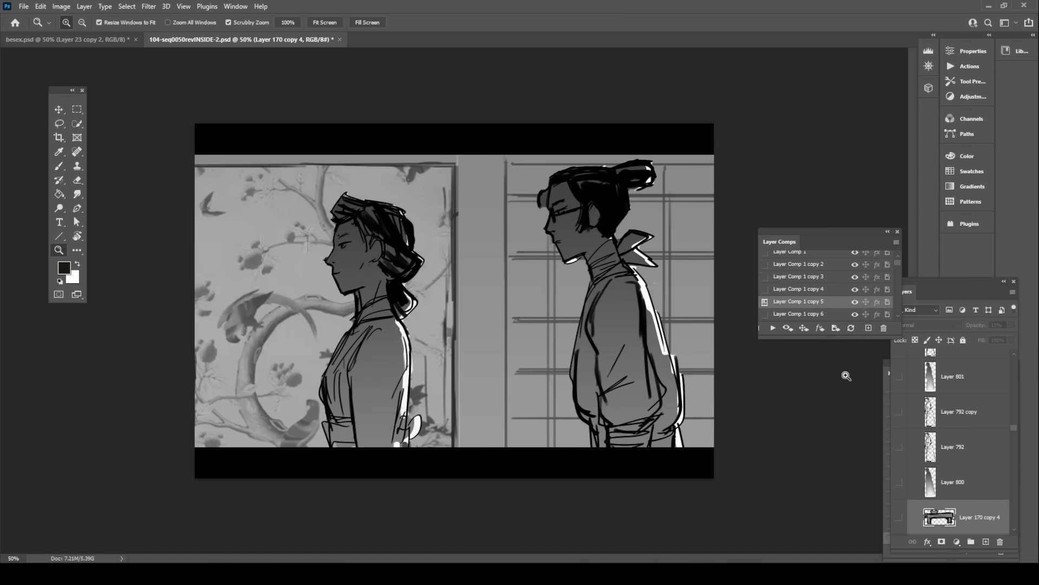
key(Down)
key(Down)
key(Down)
key(Down)
key(Down)
key(Down)
key(Down)
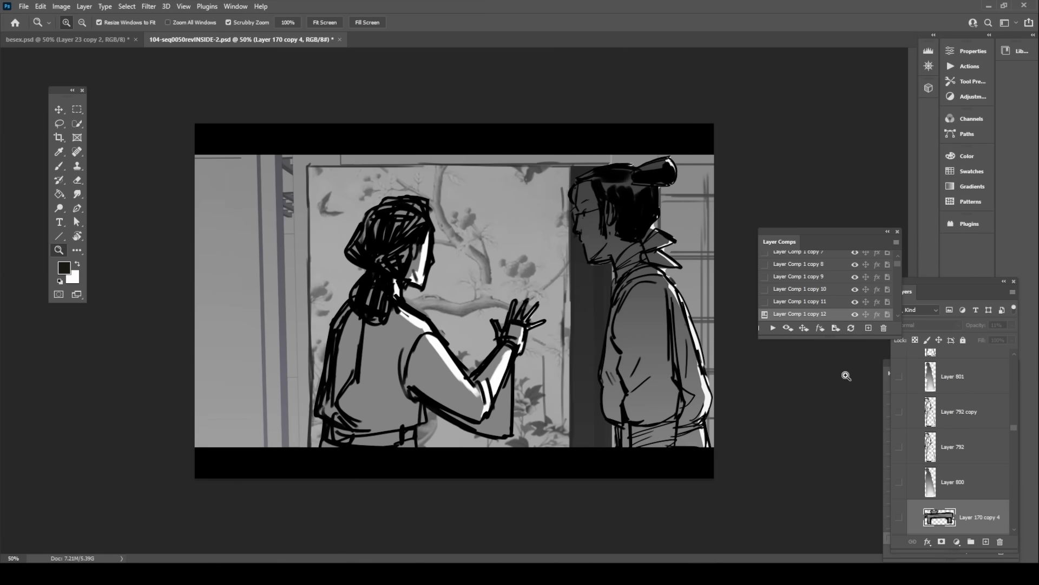
key(Down)
key(Down)
key(Down)
key(Down)
key(Down)
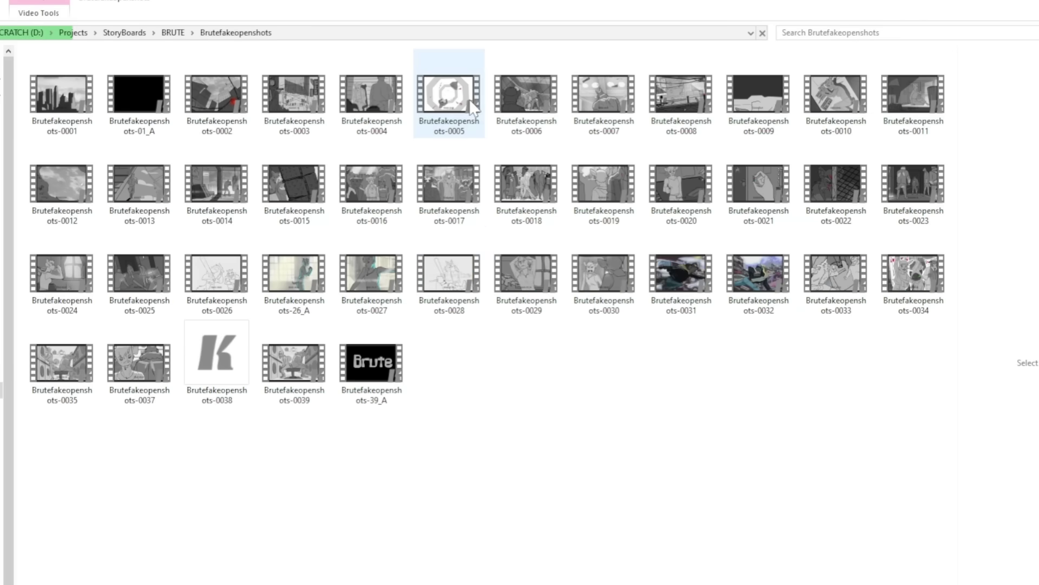
Open the Brutefakeopenshots-0005 video clip from the Brutefakeopenshots folder.
click(465, 115)
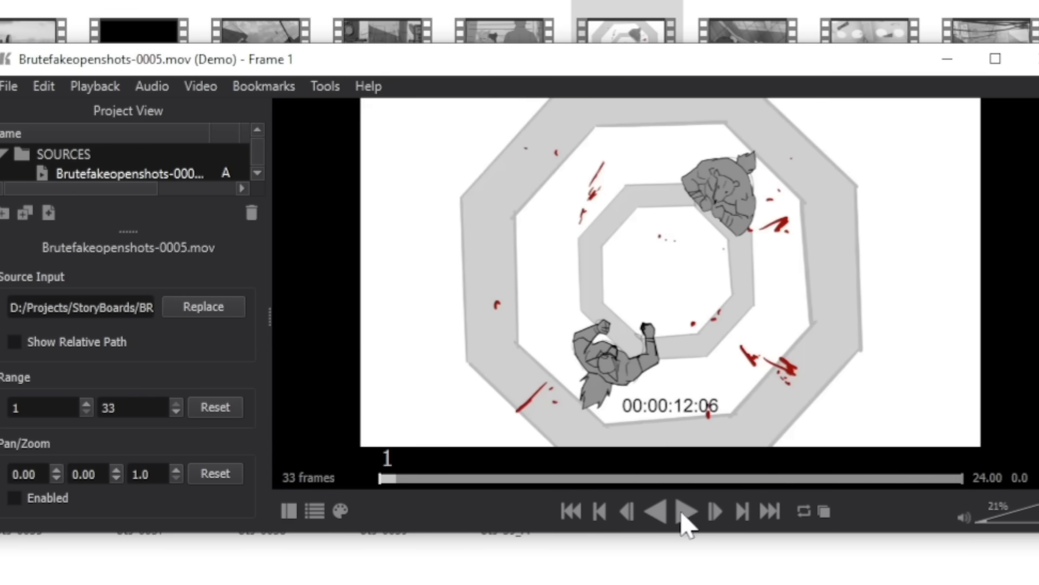
click(685, 512)
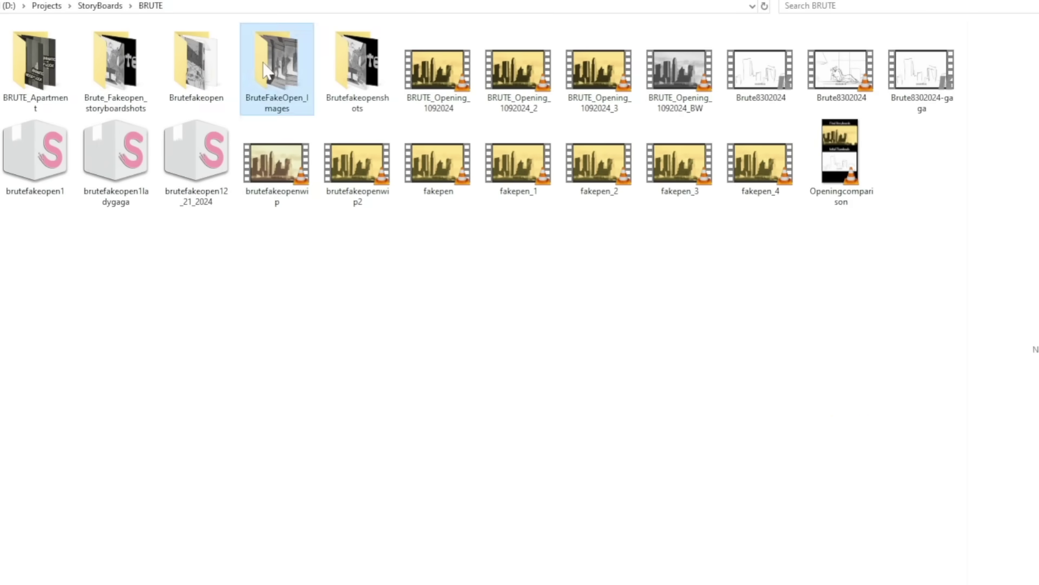
Open the first image in the BruteFakeOpen_Images folder and browse the exported storyboard panels through Brute_FakeOpenImages-0010-03.jpg.
double_click(265, 70)
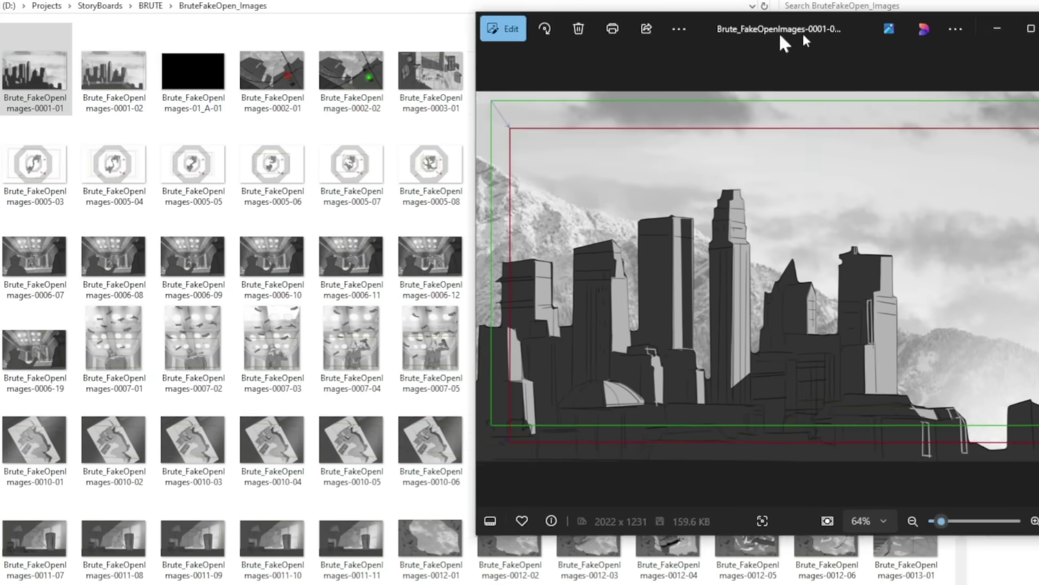
drag(782, 32, 402, 34)
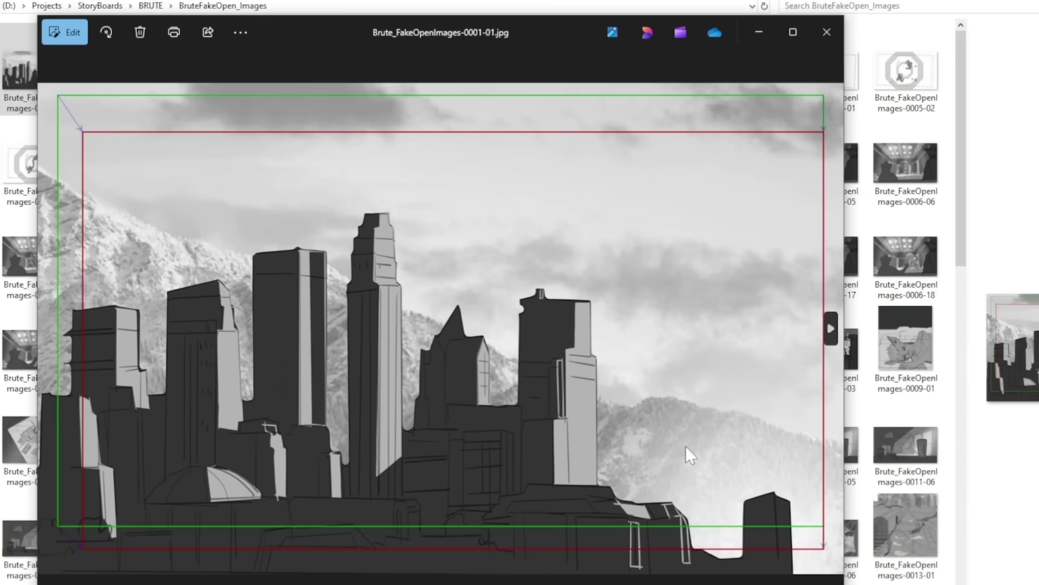
key(Right)
key(Right)
key(Right)
key(Right)
key(Right)
key(Right)
key(Right)
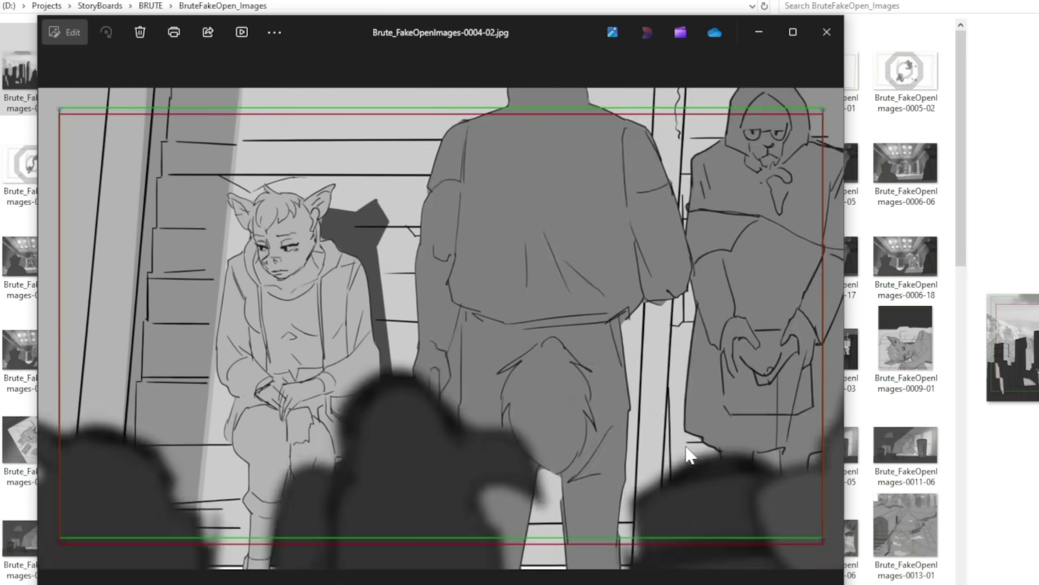
key(Right)
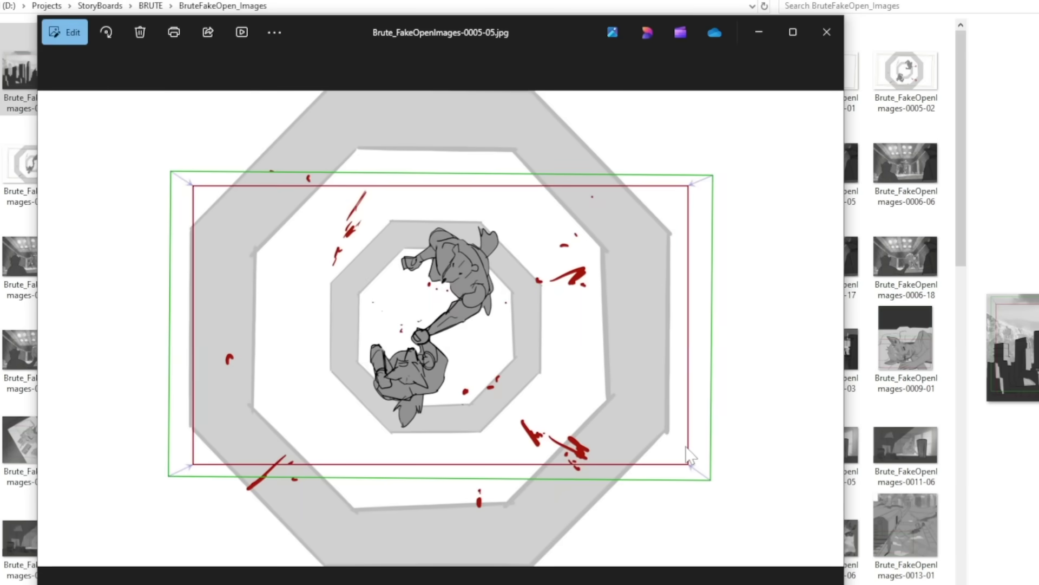
key(Right)
key(Right)
key(Right)
key(Right)
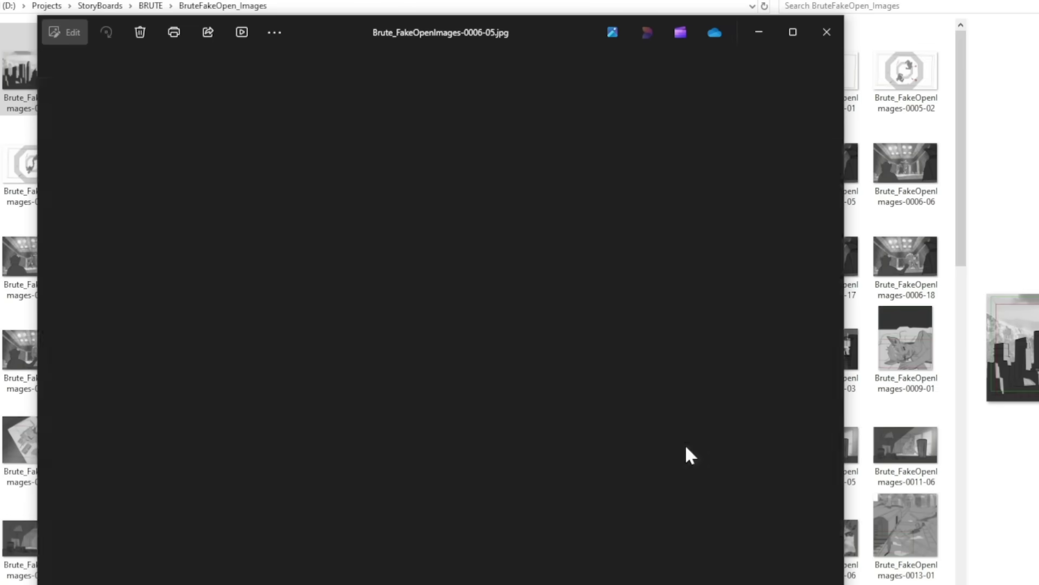
key(Right)
key(Right)
key(Right)
key(Right)
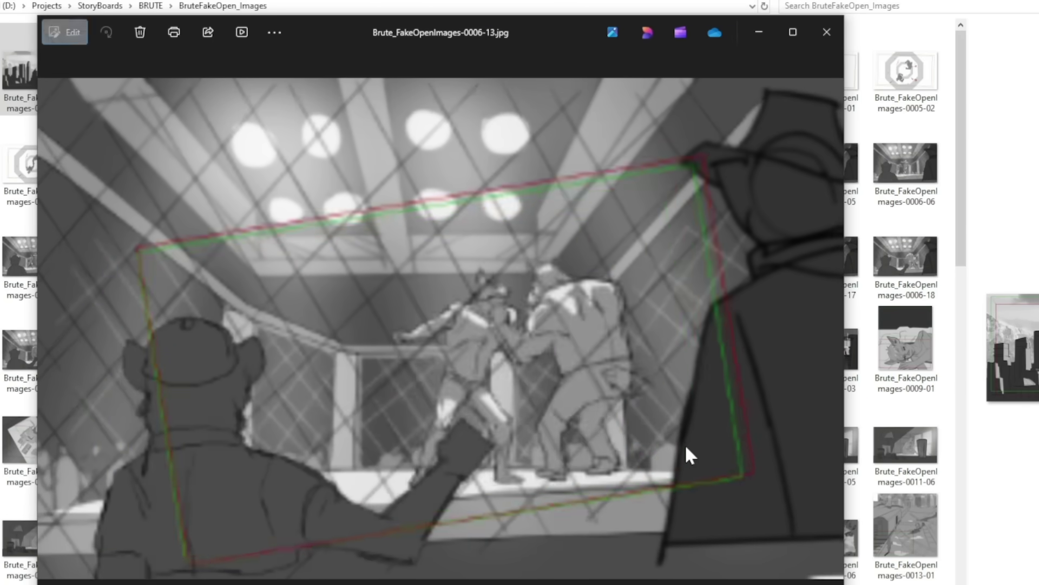
key(Right)
key(Right)
key(Right)
key(Right)
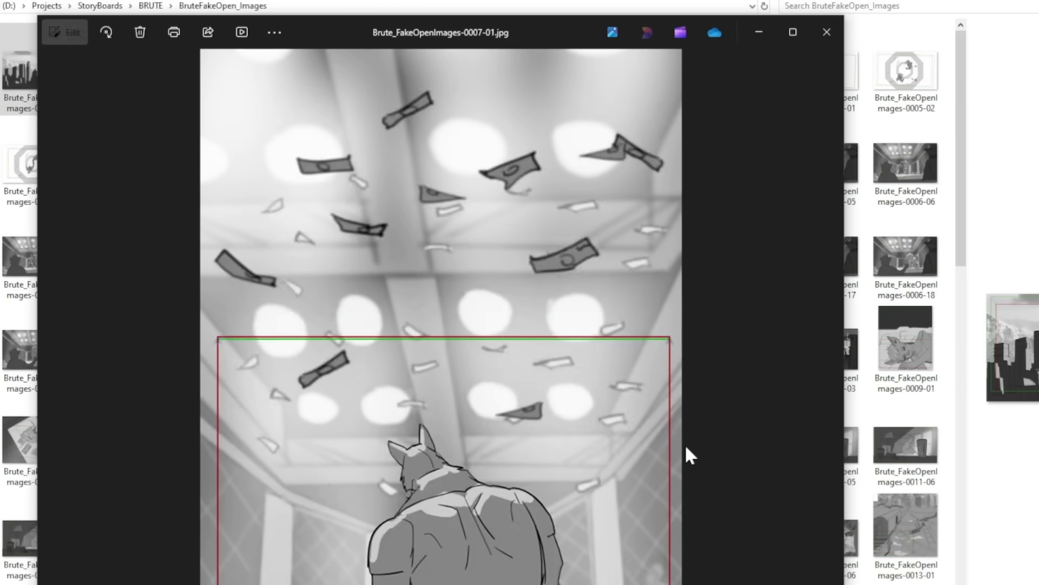
key(Right)
key(Right)
key(Right)
key(Right)
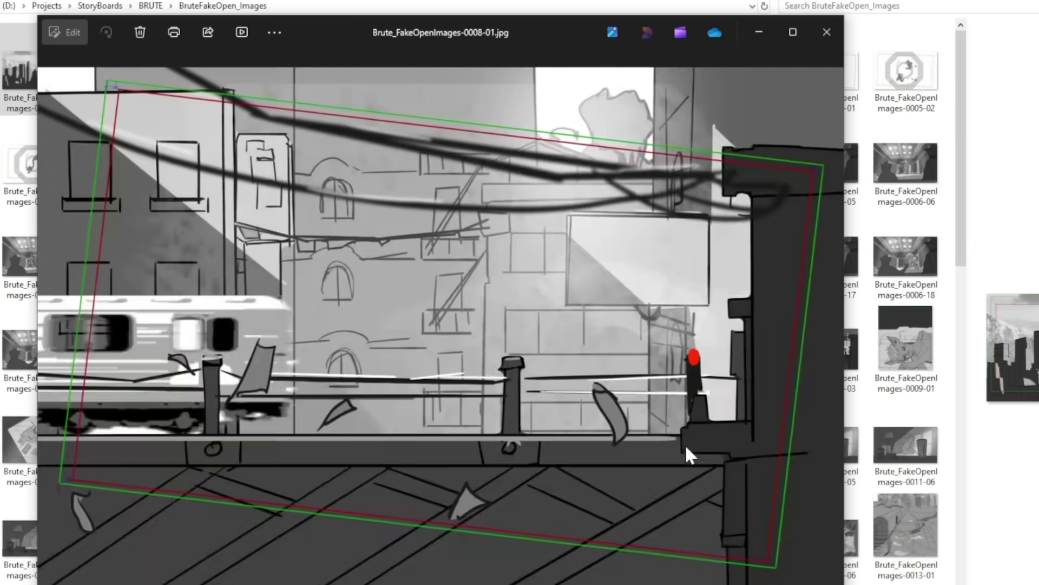
key(Right)
key(Right)
key(Right)
key(Right)
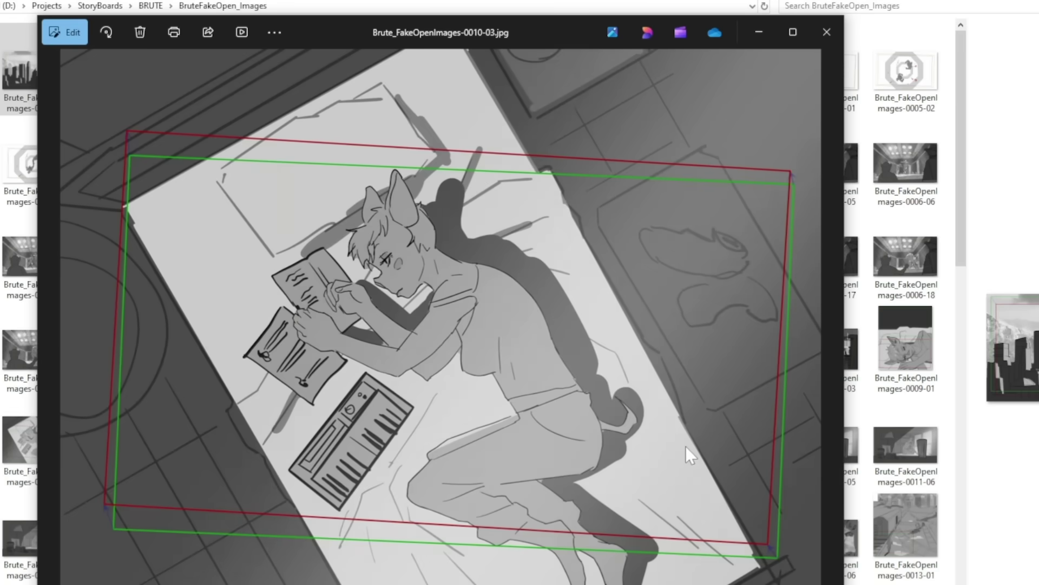
key(Escape)
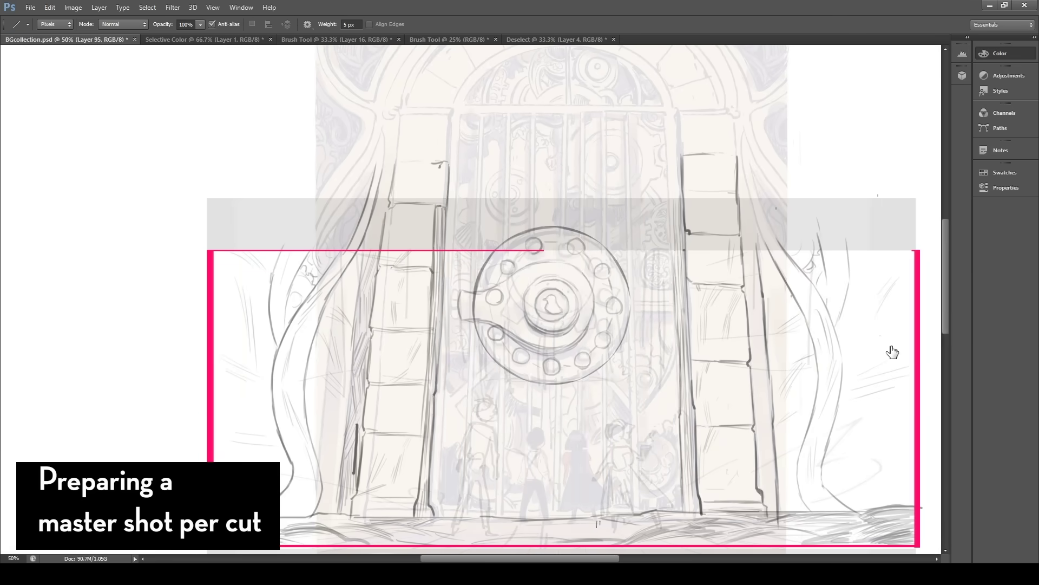
drag(722, 339, 643, 341)
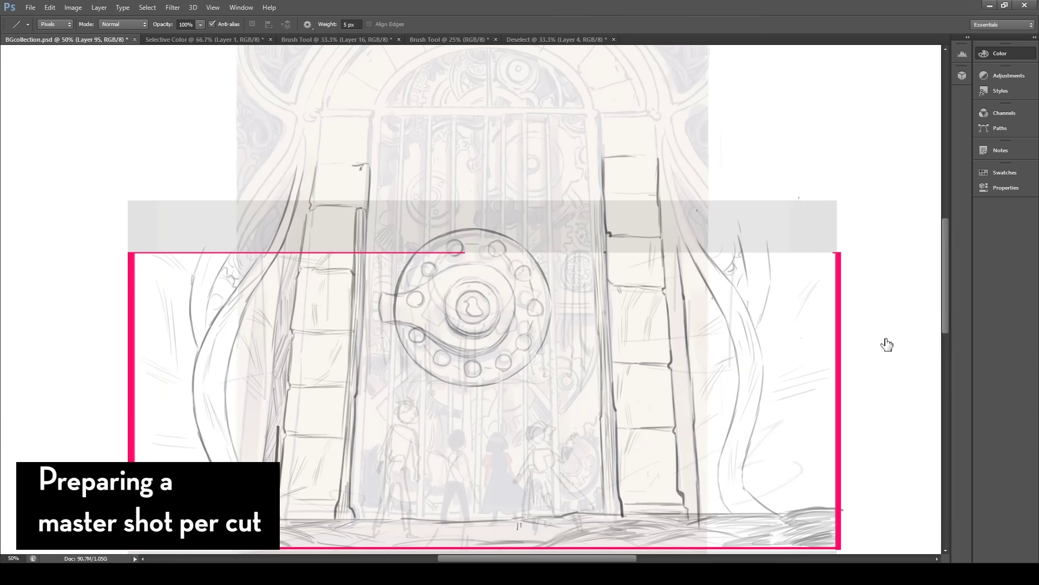
drag(467, 224, 496, 224)
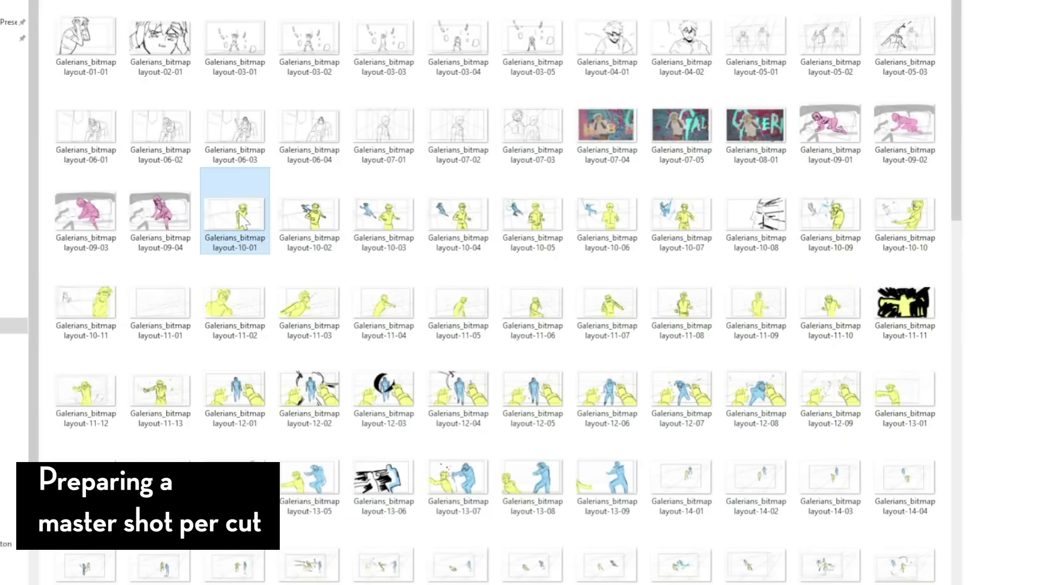
Browse the Galerians_bitmaplayout images in the photo viewer to examine the master shot for each cut.
double_click(242, 221)
key(Right)
key(Right)
key(Right)
key(Right)
key(Right)
key(Right)
key(Right)
key(Right)
key(Right)
key(Right)
key(Right)
key(Right)
key(Right)
key(Right)
key(Right)
key(Right)
key(Right)
key(Right)
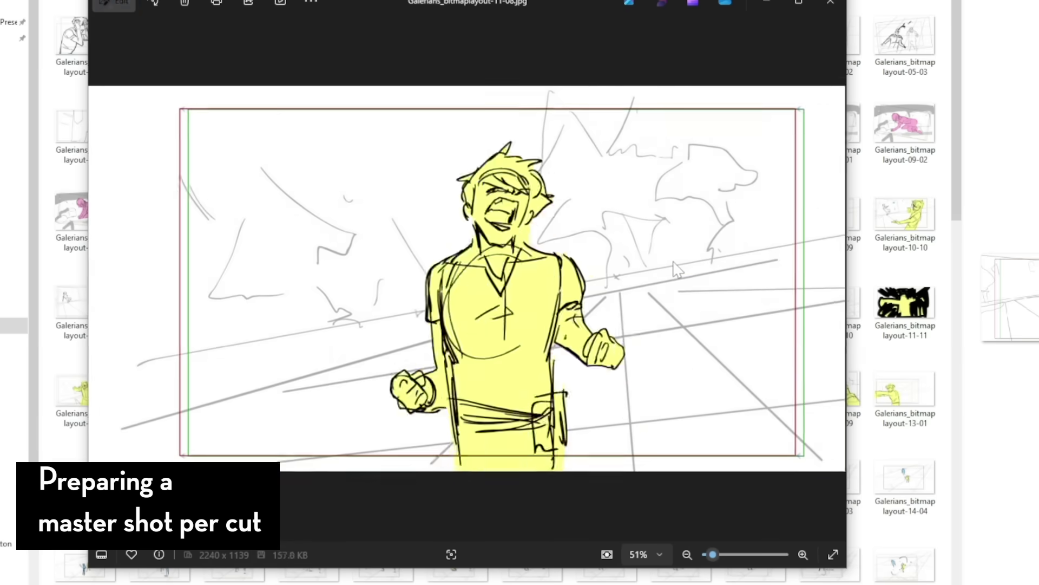
key(Right)
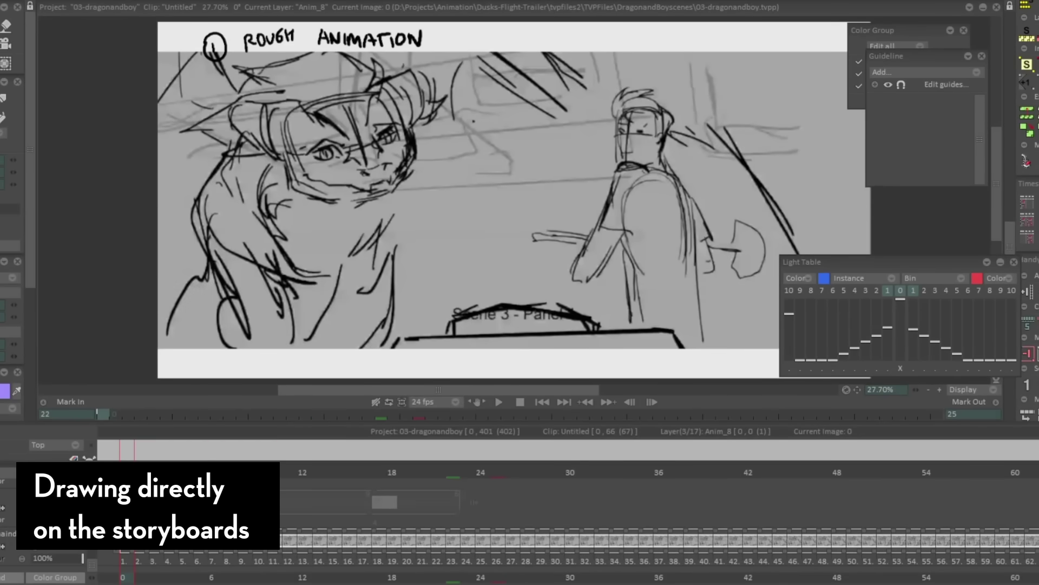
Play back the 03-dragonandboy shot and lower the storyboard layer's opacity to 19%.
key(space)
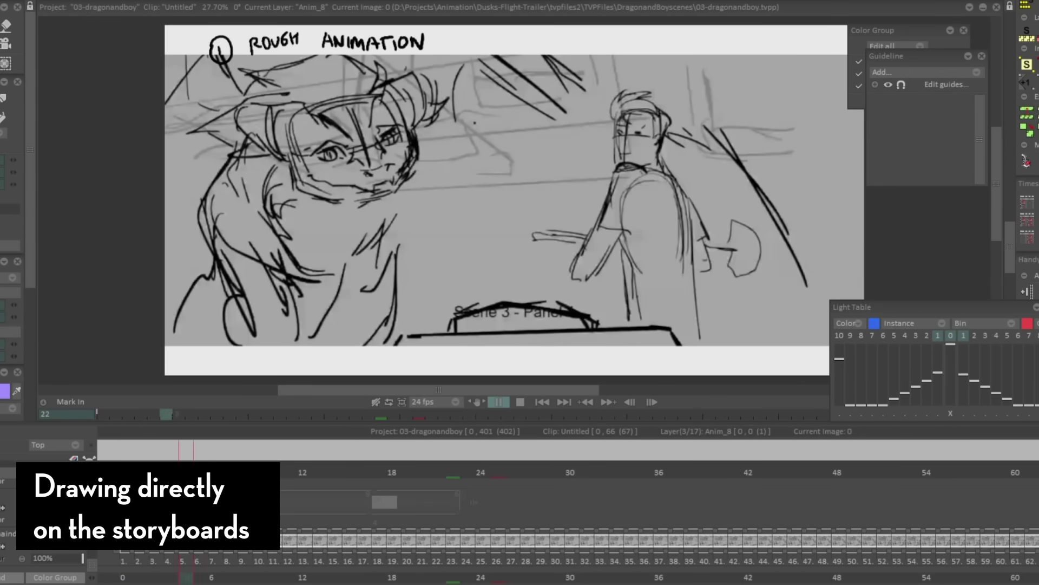
key(space)
scroll(49, 542, down, 5)
click(42, 567)
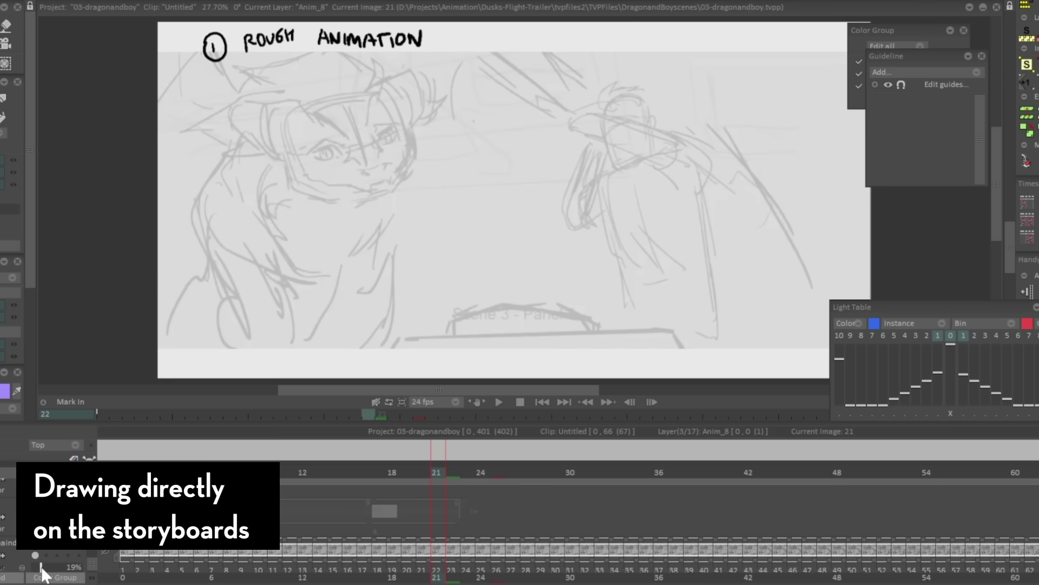
Show the rough animation drawings over the dimmed storyboard and play the shot back.
drag(92, 562, 94, 517)
click(35, 520)
click(492, 402)
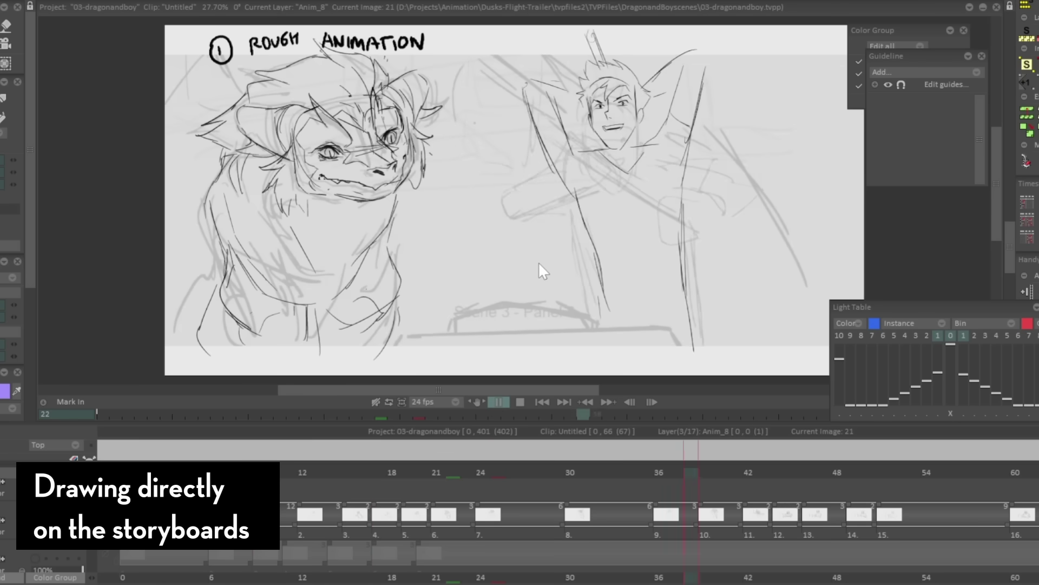
click(555, 296)
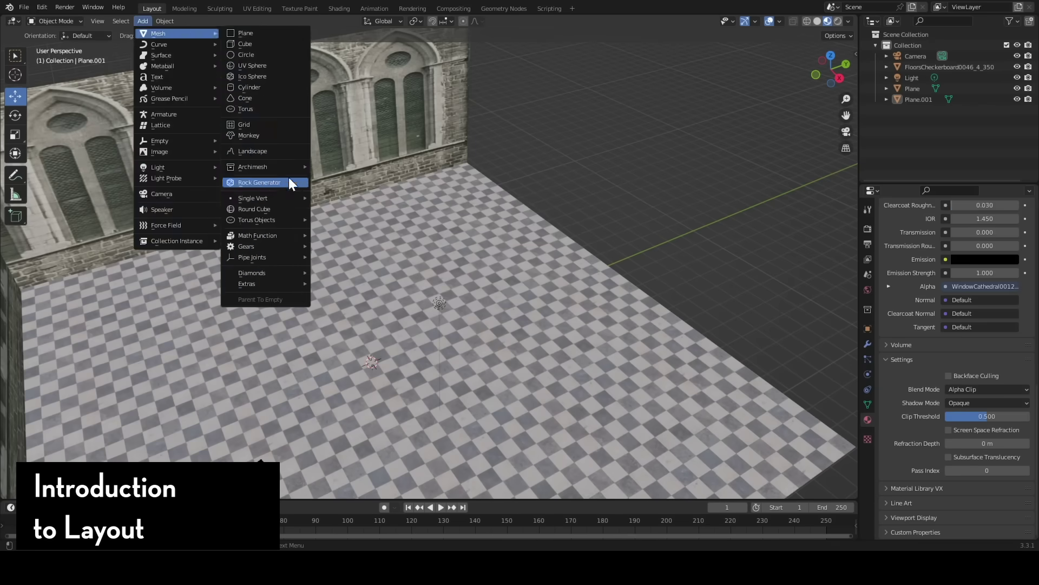
click(288, 177)
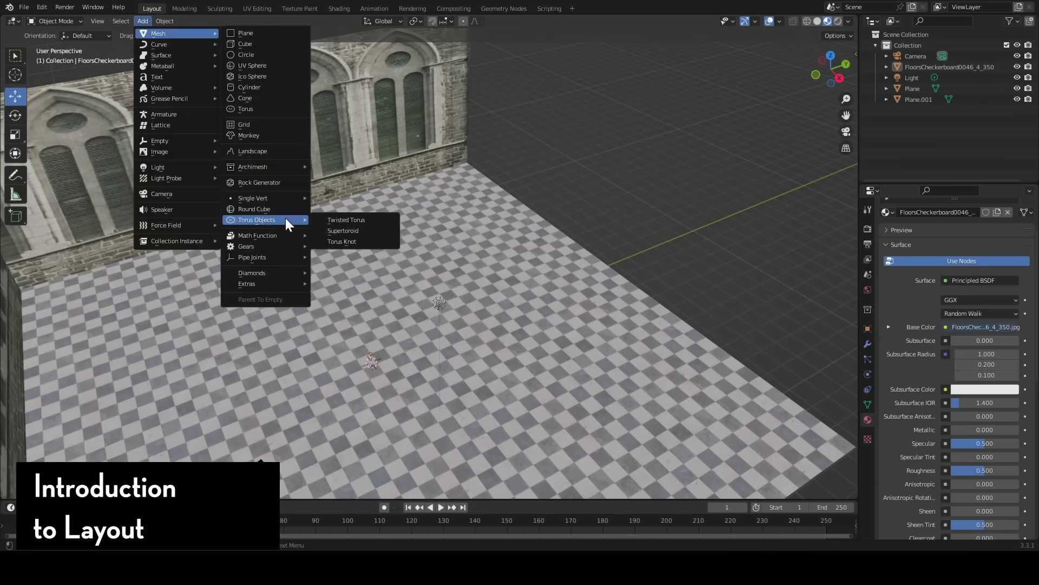
click(284, 217)
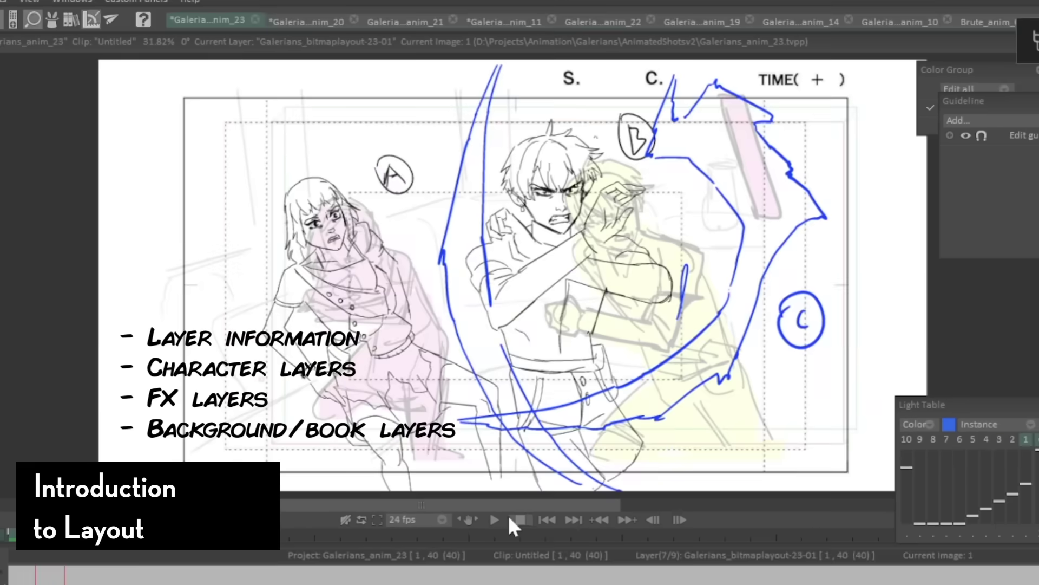
Play back the Galerians layout shots, including Galerians_anim_20, to examine their staging, layers and key poses.
click(495, 519)
key(Return)
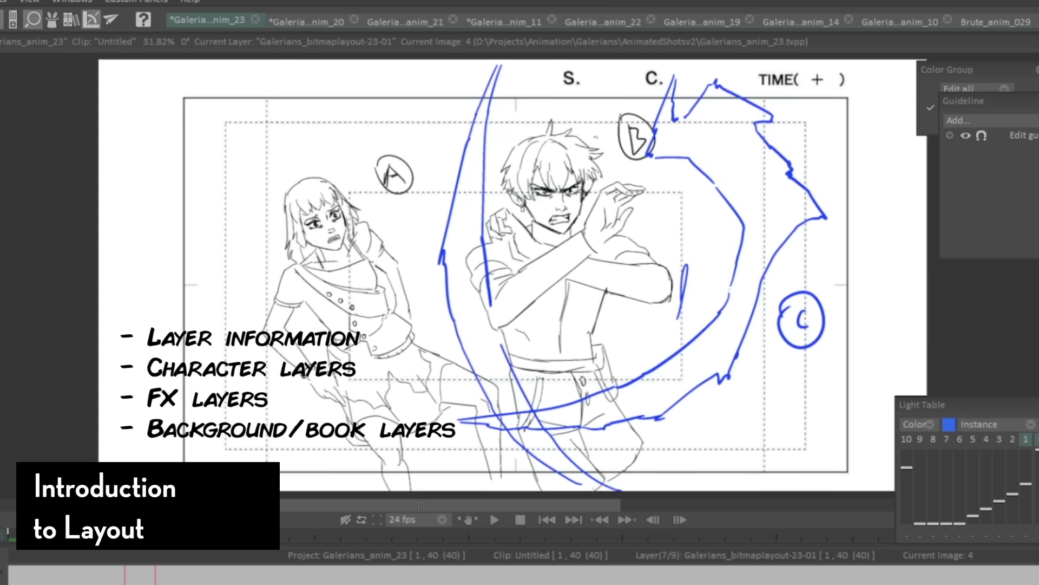
key(ctrl+s)
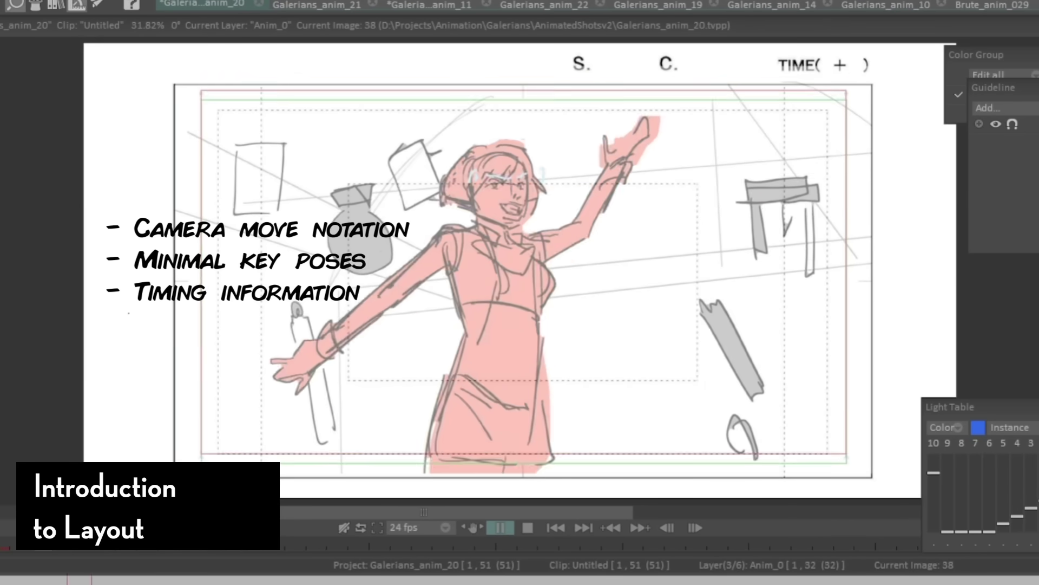
key(space)
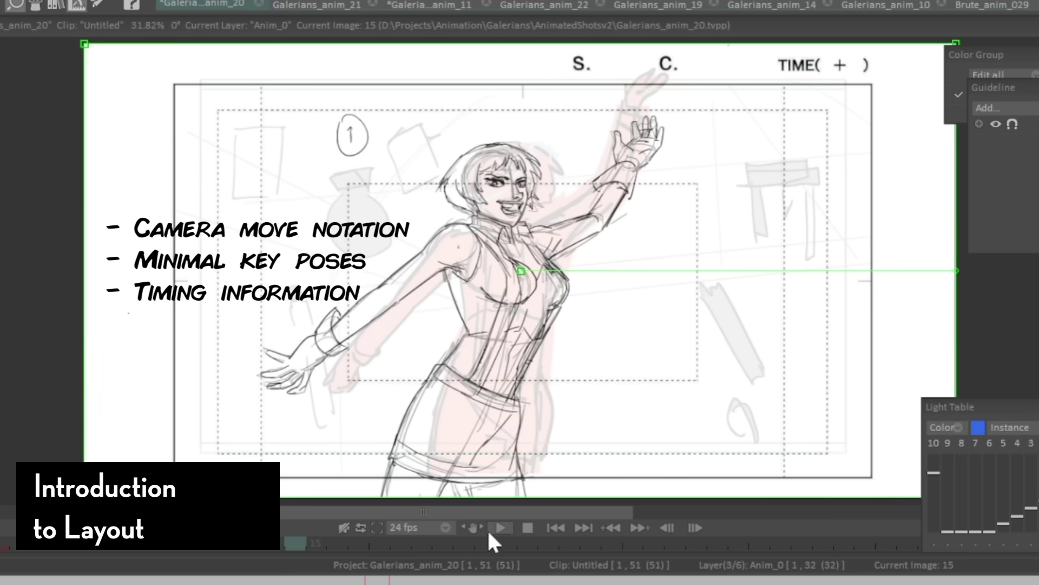
click(499, 526)
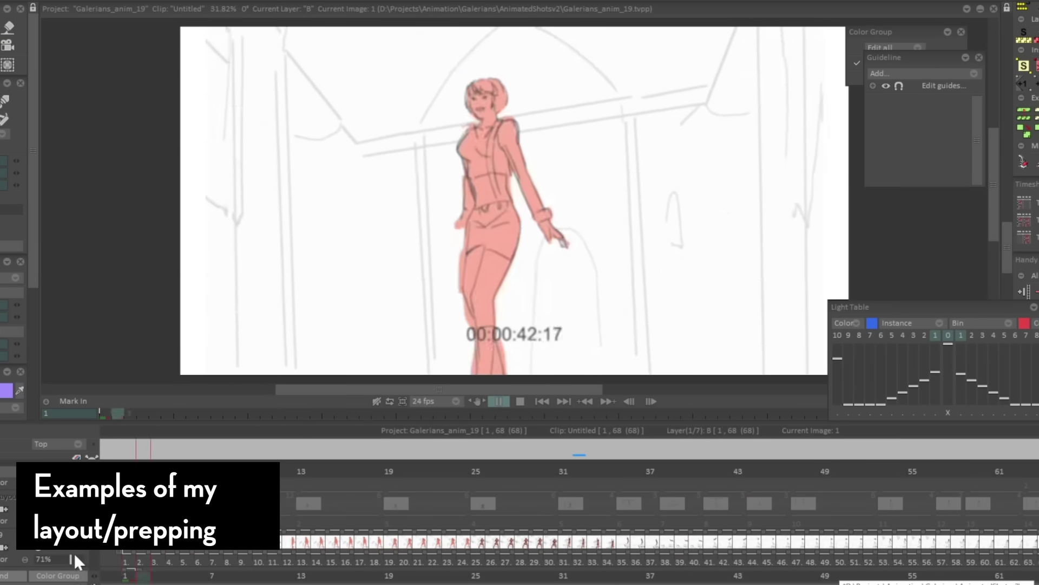
In Galerians_anim_19, show the layout drawings, set the full-frame storyboard video layer's opacity to 0%, and play the shot back.
scroll(51, 556, up, 5)
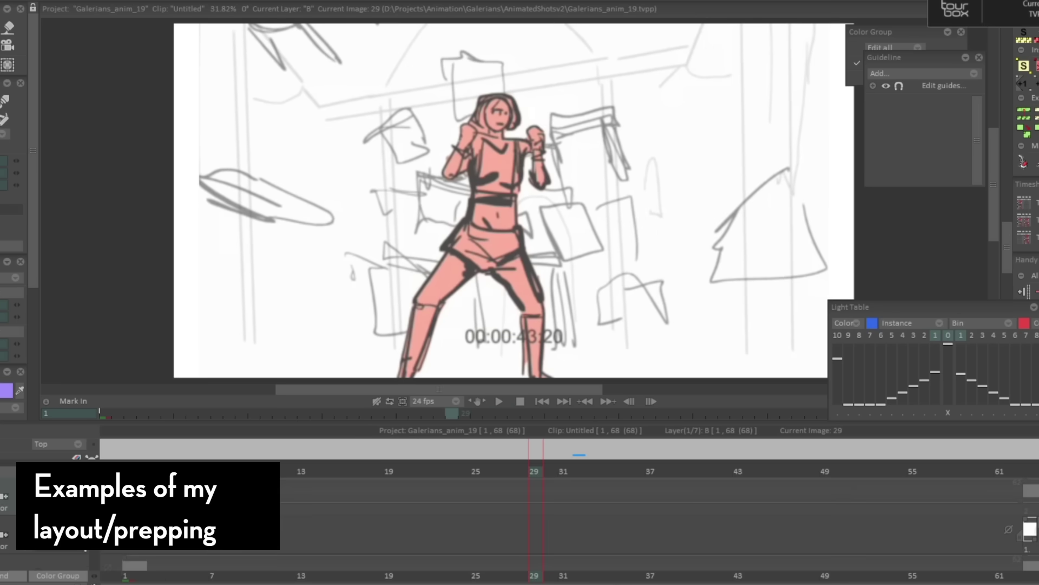
scroll(520, 524, up, 2)
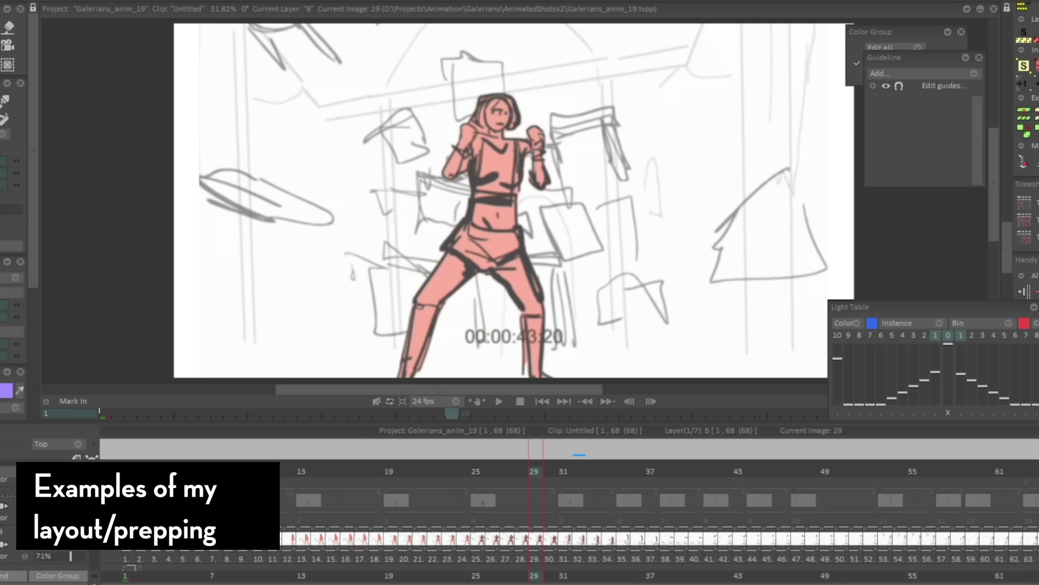
click(60, 493)
drag(54, 561, 25, 555)
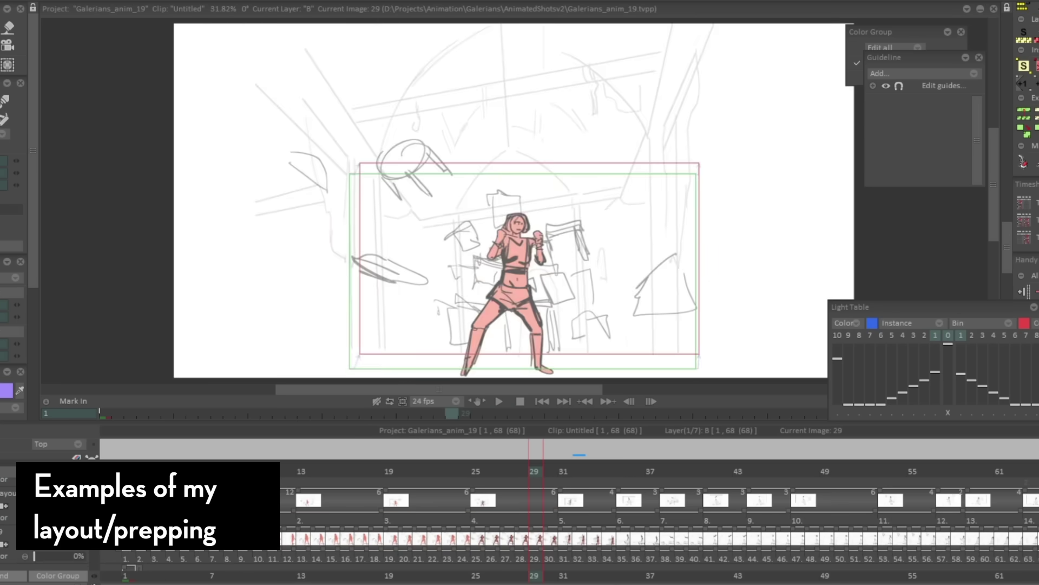
click(498, 399)
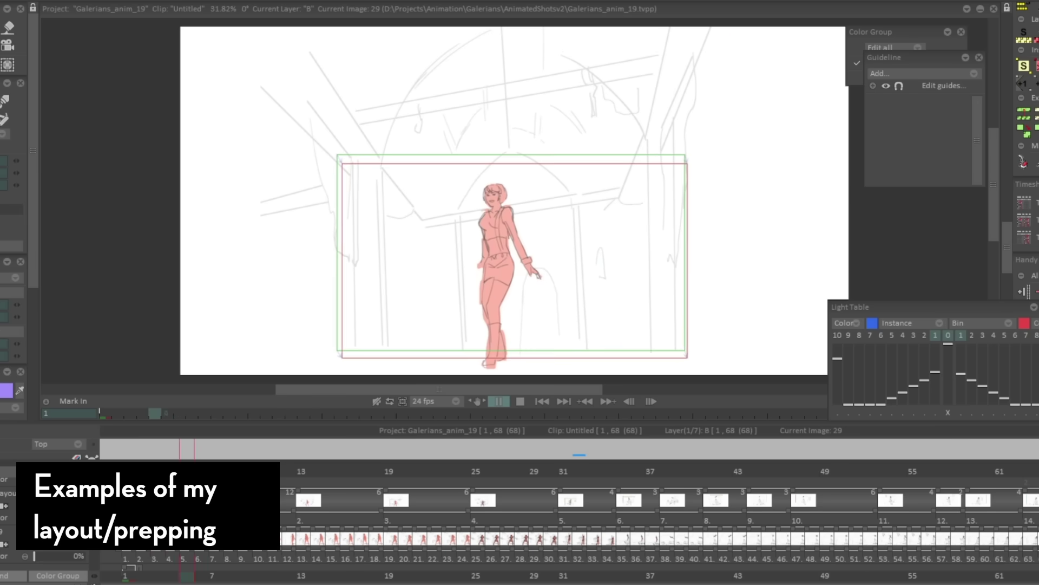
key(Return)
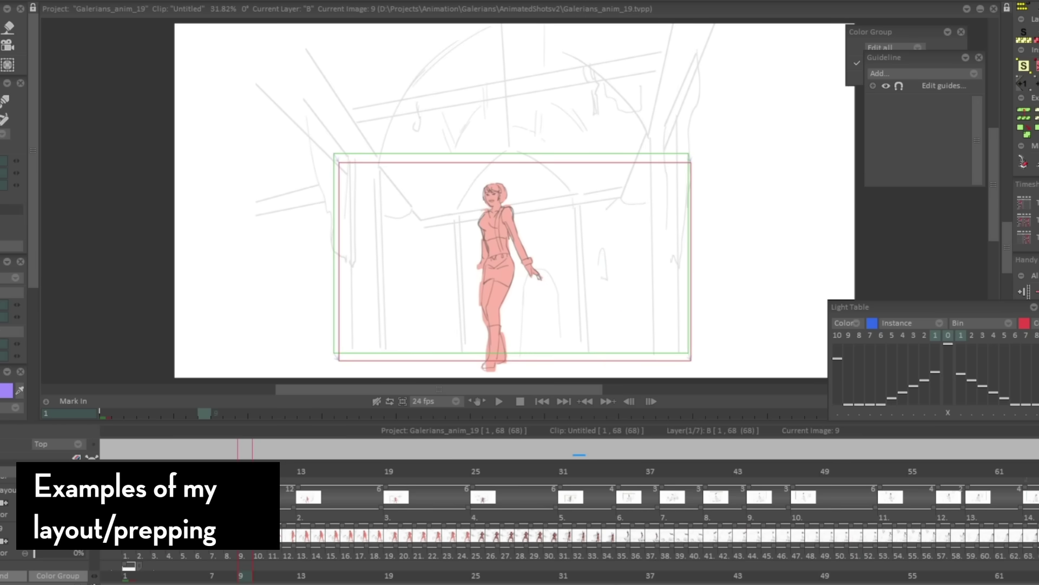
Lower the opacity of the Galerians_bitmaplayout-19-01 layer to 18% beneath the rough animation drawings.
click(54, 490)
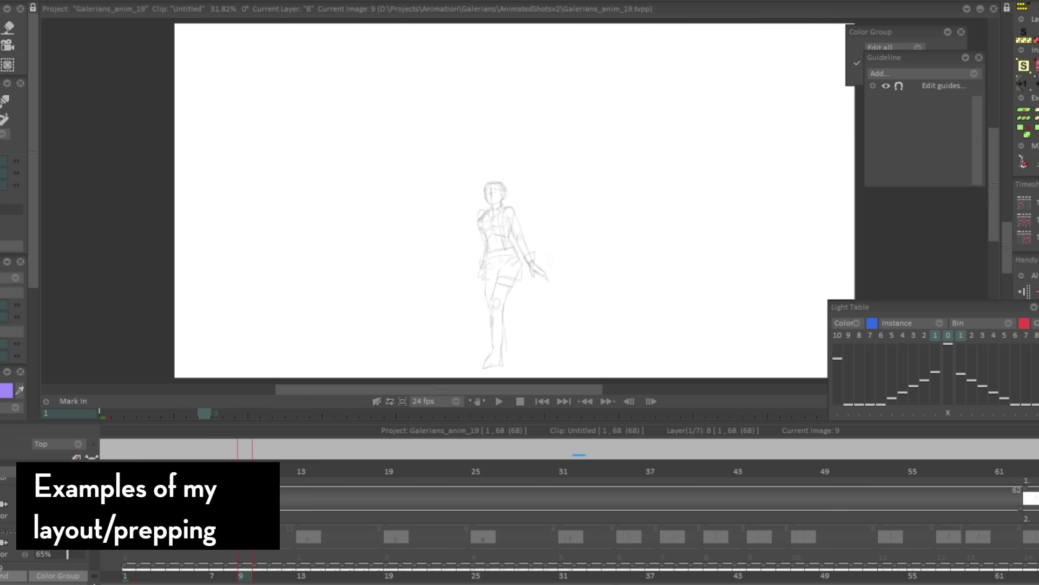
click(46, 551)
click(45, 542)
drag(48, 554, 43, 553)
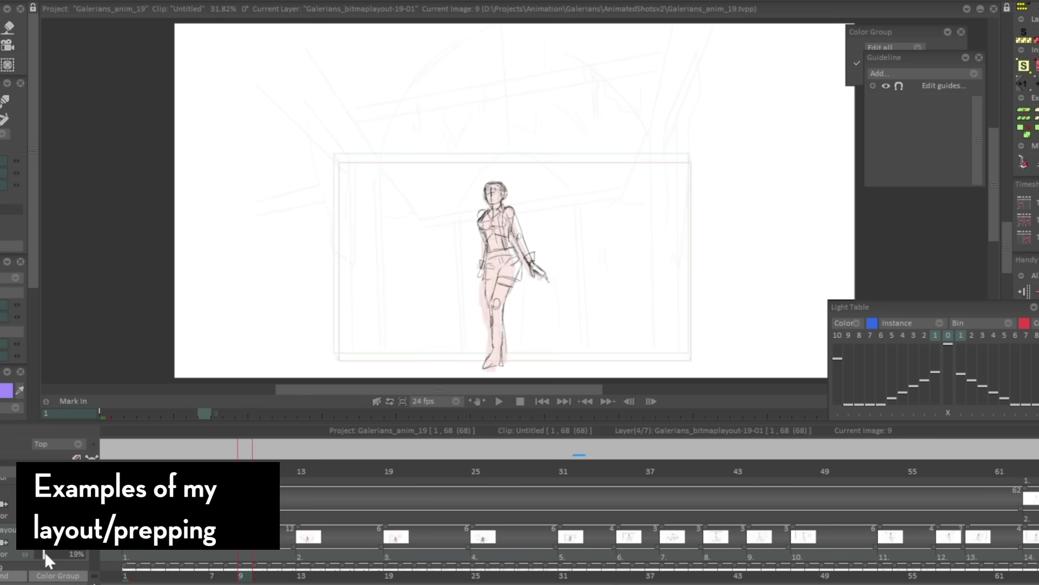
Select the Anim_0 layer in Galerians_anim_19 and scrub the timeline from frame 9 towards frame 61.
scroll(42, 536, up, 1)
click(39, 516)
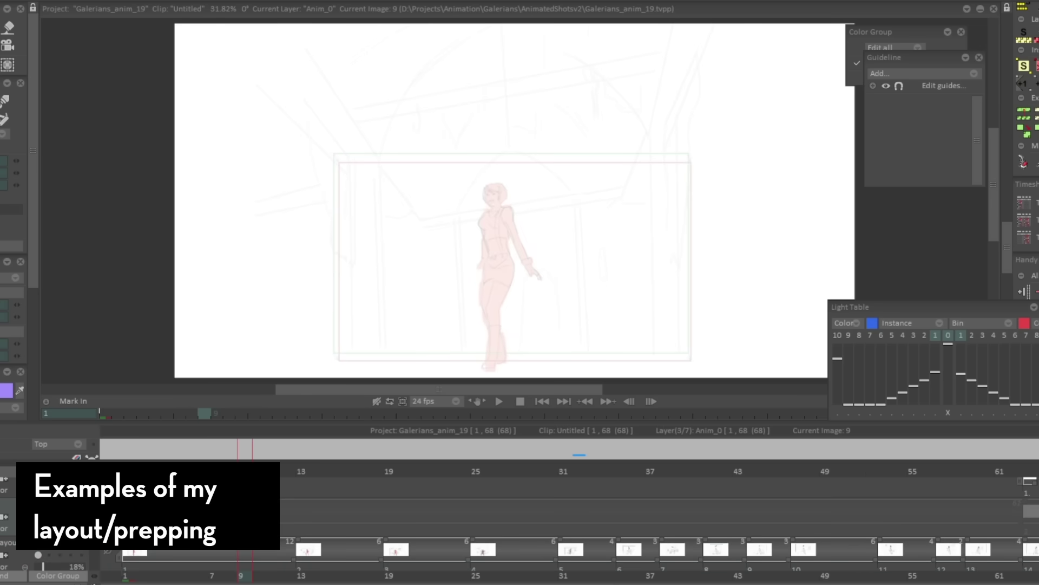
scroll(44, 522, up, 4)
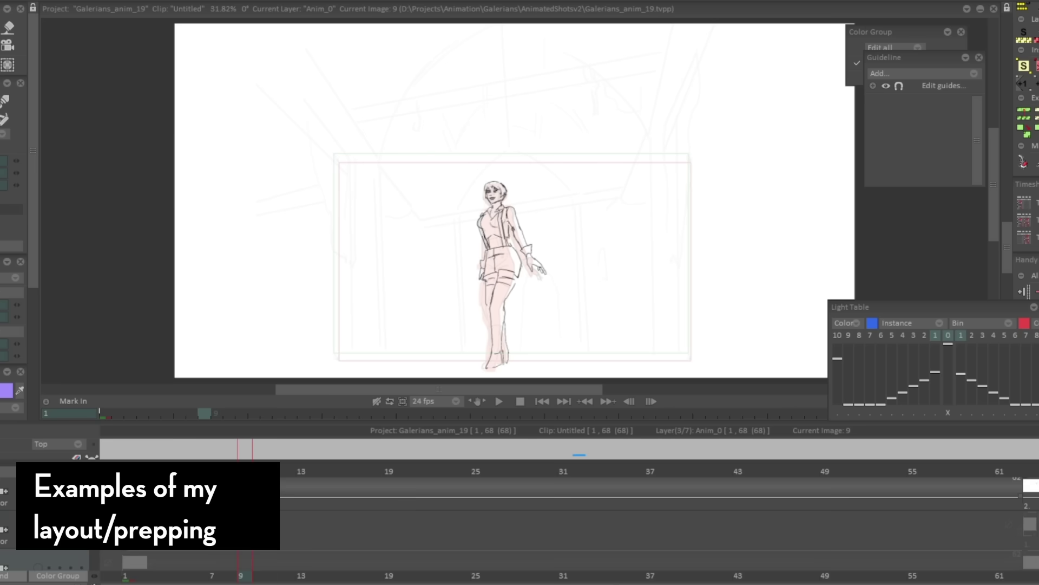
drag(247, 468, 937, 478)
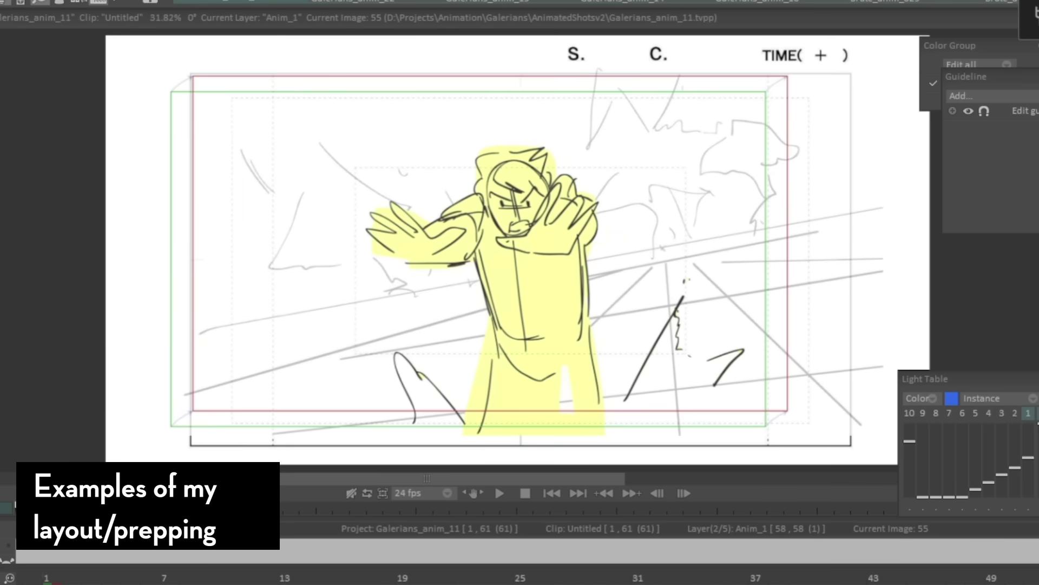
Examine the Galerians_anim_11 layout, inspect the parkour shot's layers and play back its staging over the background.
click(109, 583)
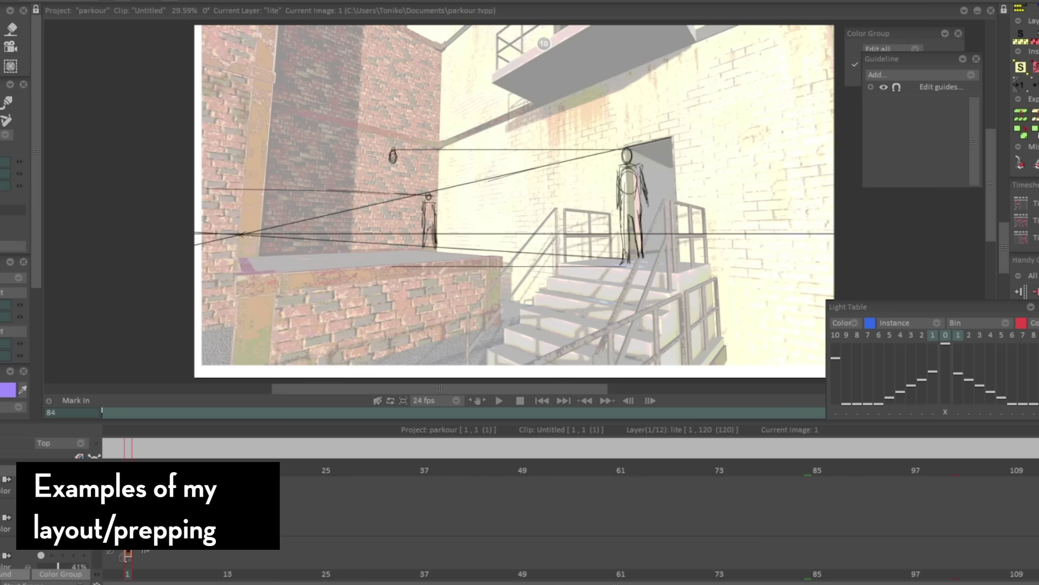
scroll(115, 479, up, 1)
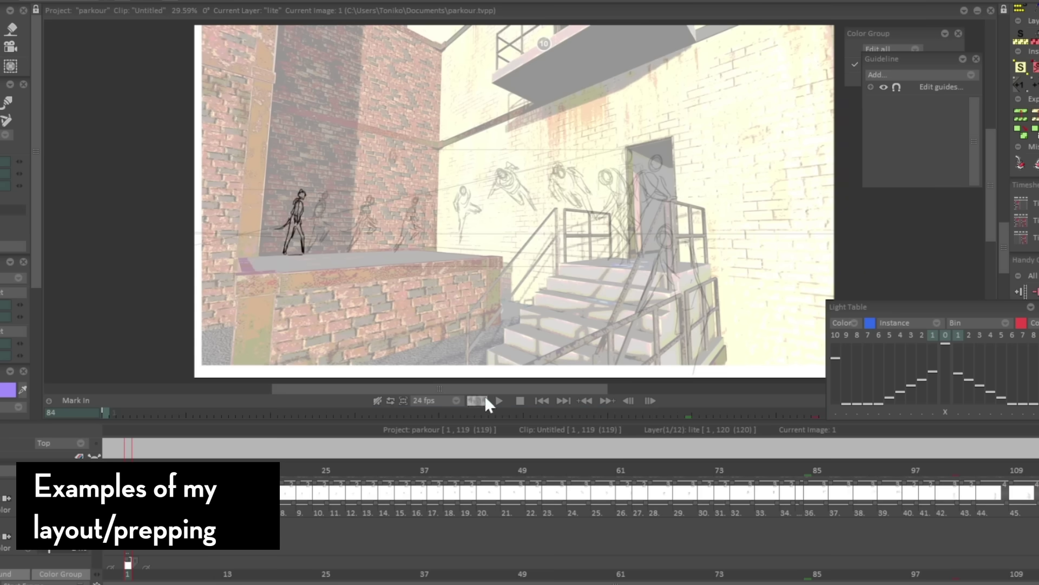
click(499, 400)
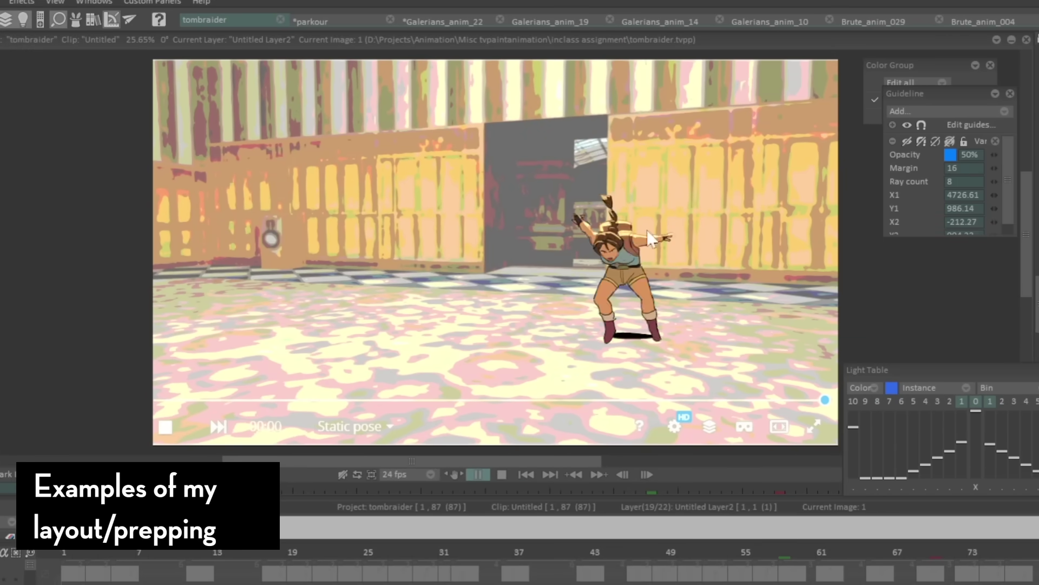
Stop the tombraider shot, inspect its perspective layout and rough animation layers, and play it back.
key(Return)
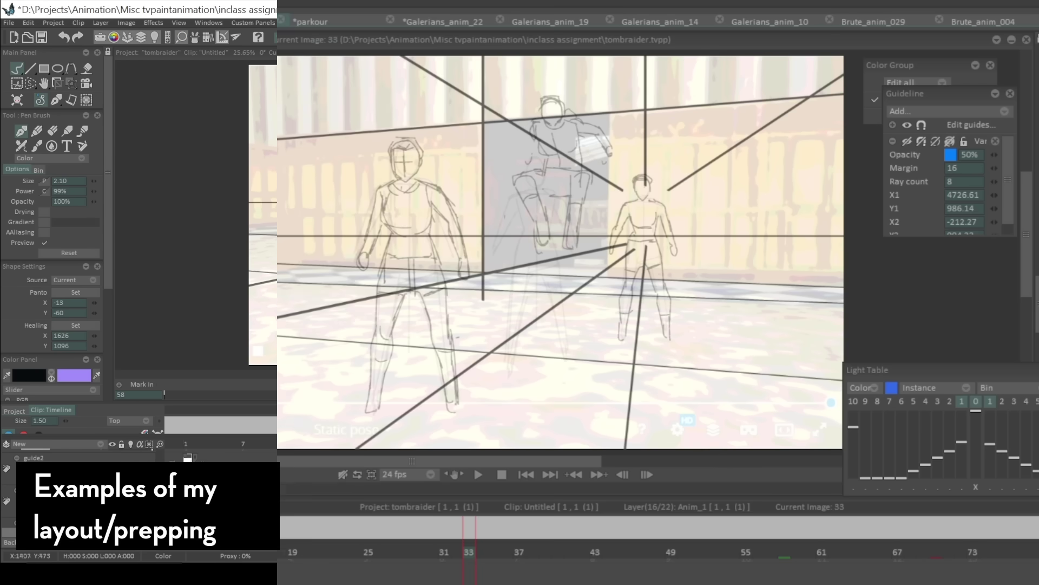
scroll(98, 494, up, 1)
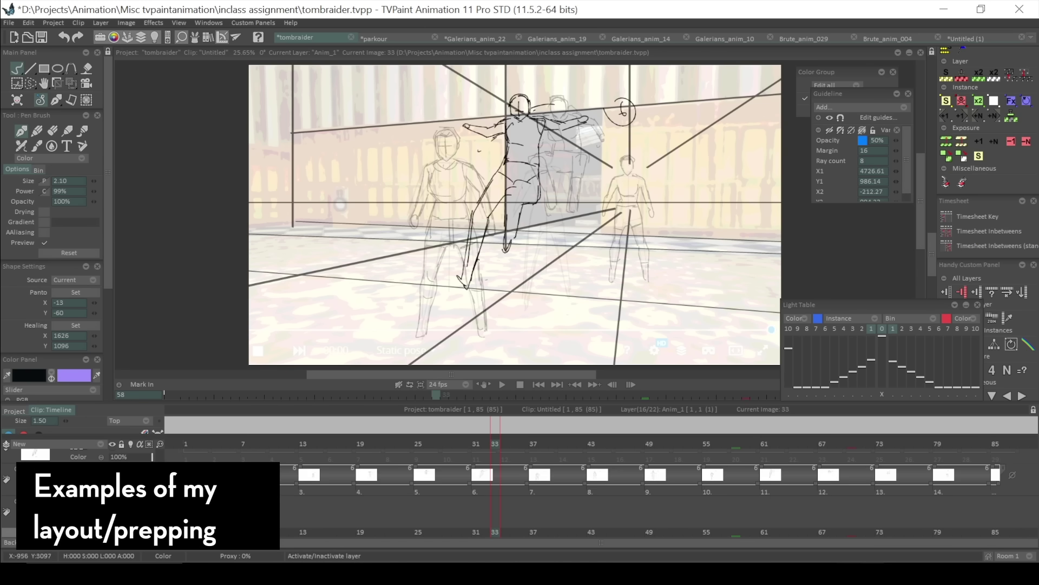
click(502, 385)
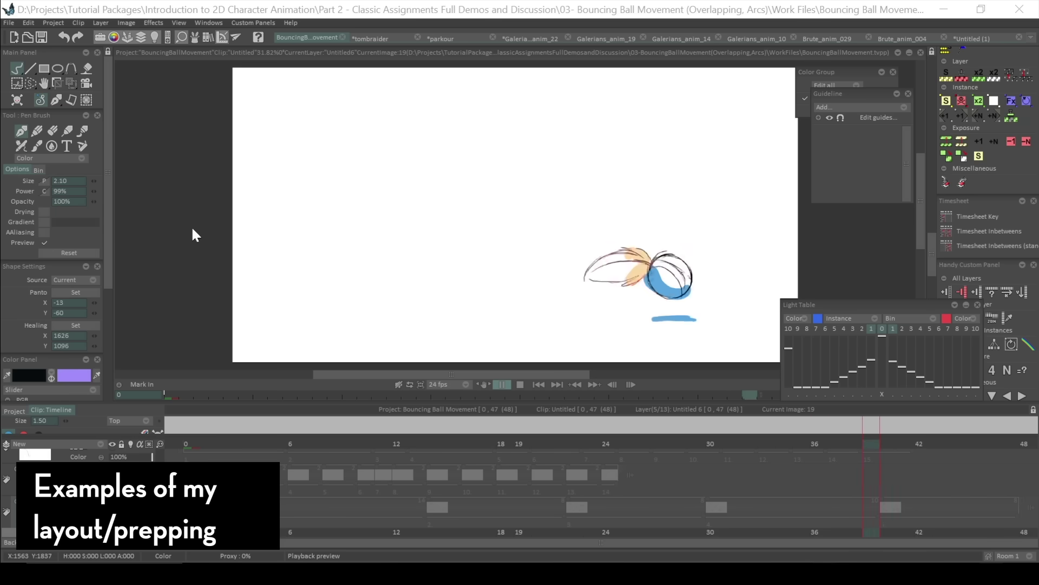
Stop the Bouncing Ball Movement playback, show the layer with the sketched ball path and raise its opacity to full.
click(148, 357)
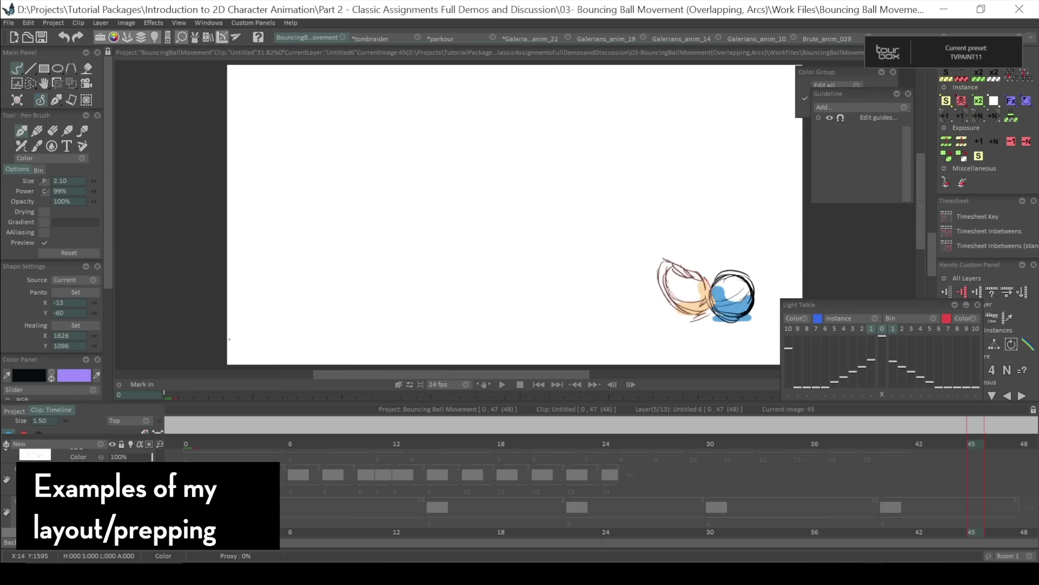
scroll(162, 475, down, 5)
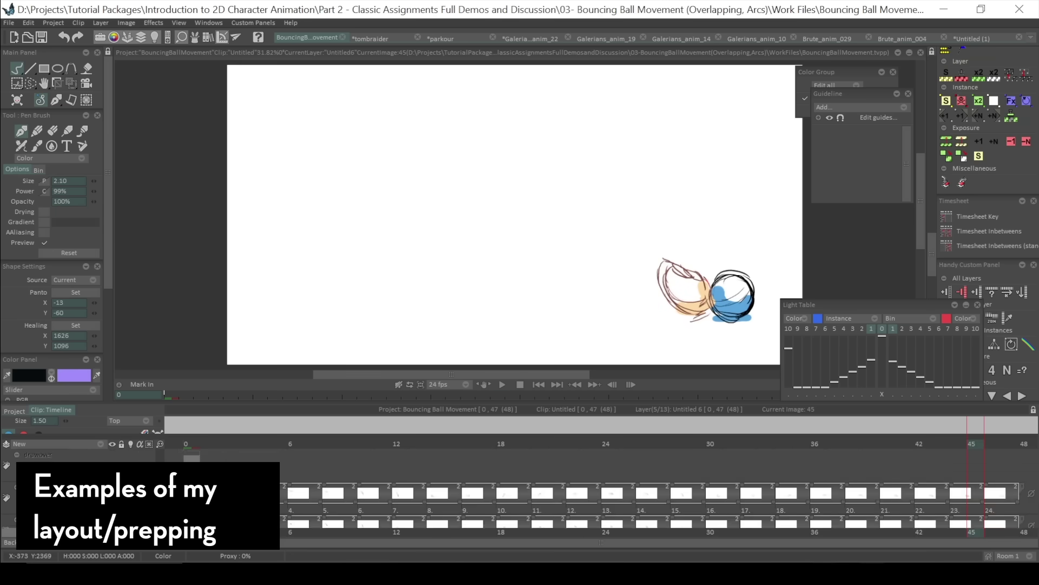
scroll(162, 476, down, 3)
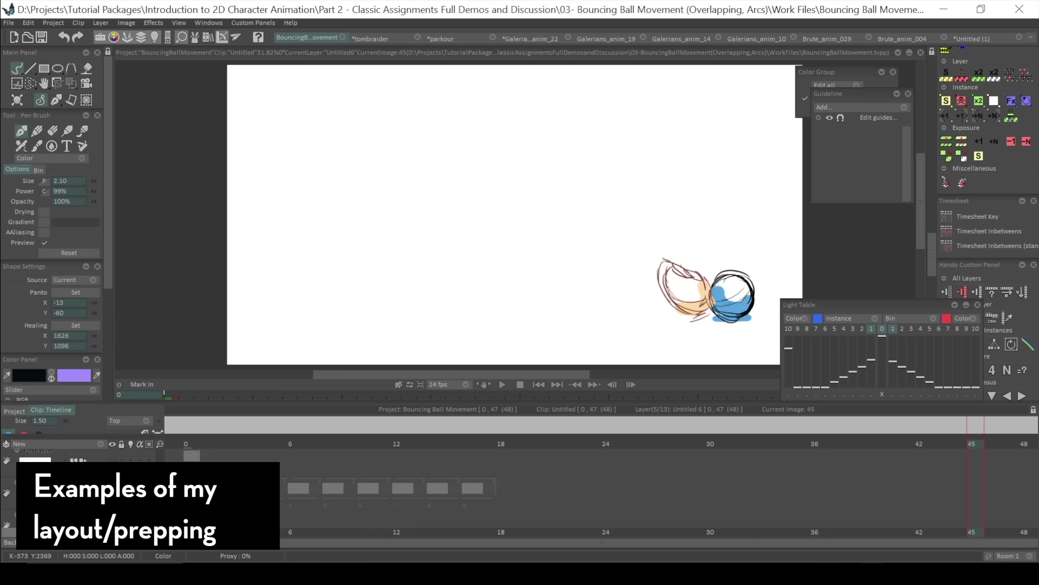
scroll(163, 476, up, 5)
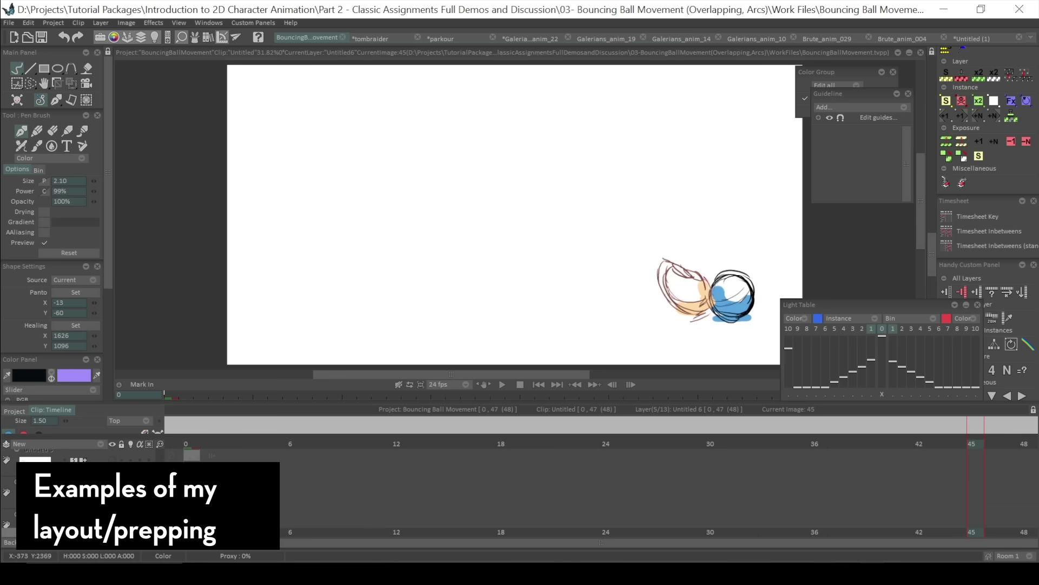
click(112, 475)
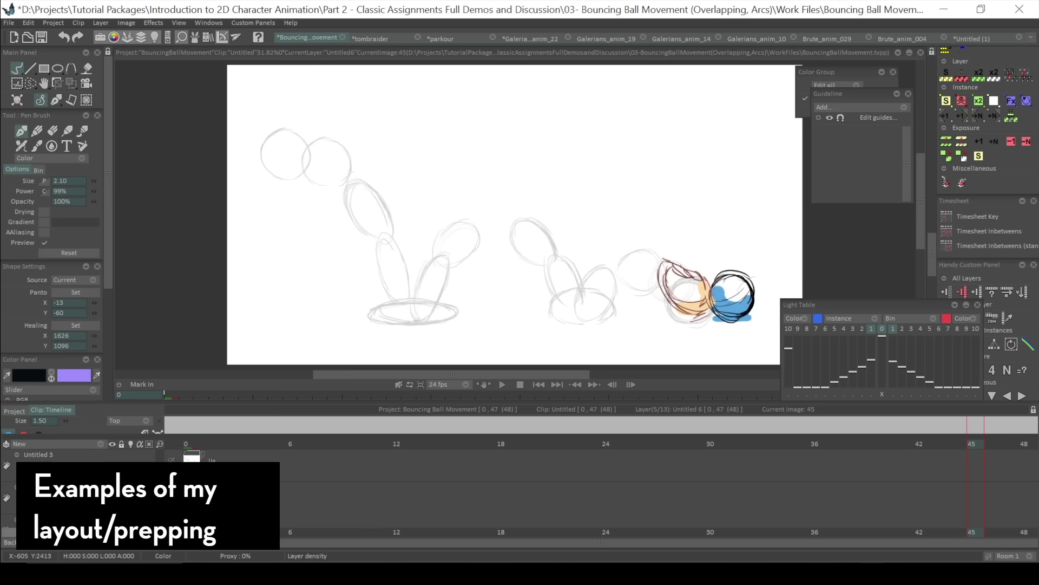
drag(92, 479, 171, 484)
scroll(162, 507, up, 5)
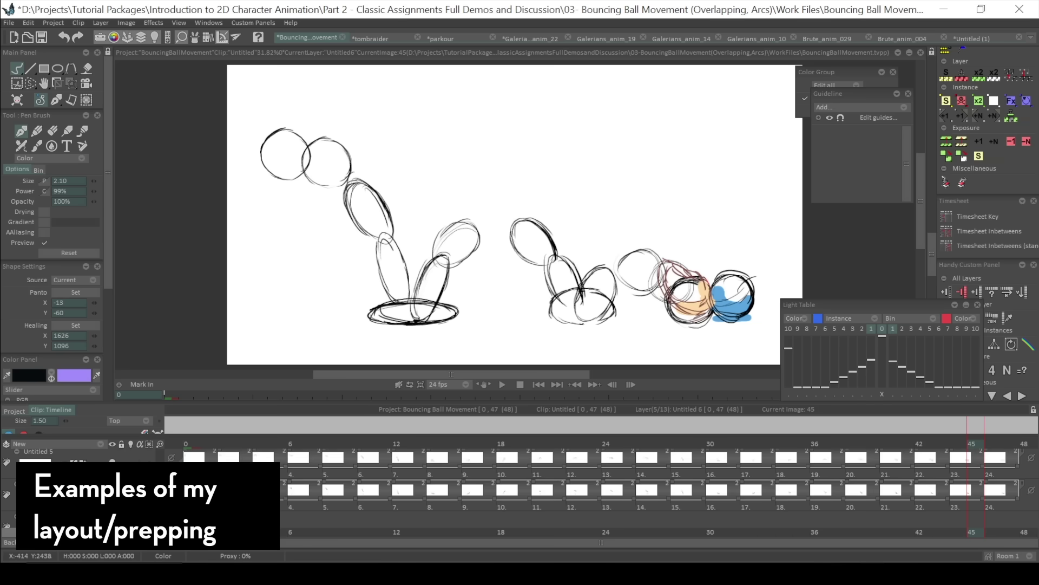
scroll(595, 482, down, 1)
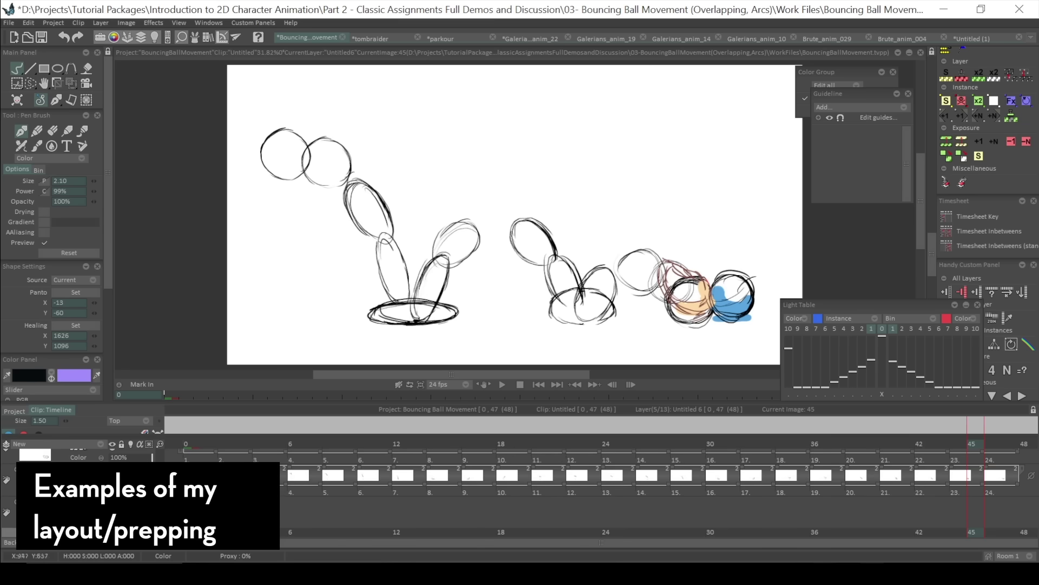
click(124, 520)
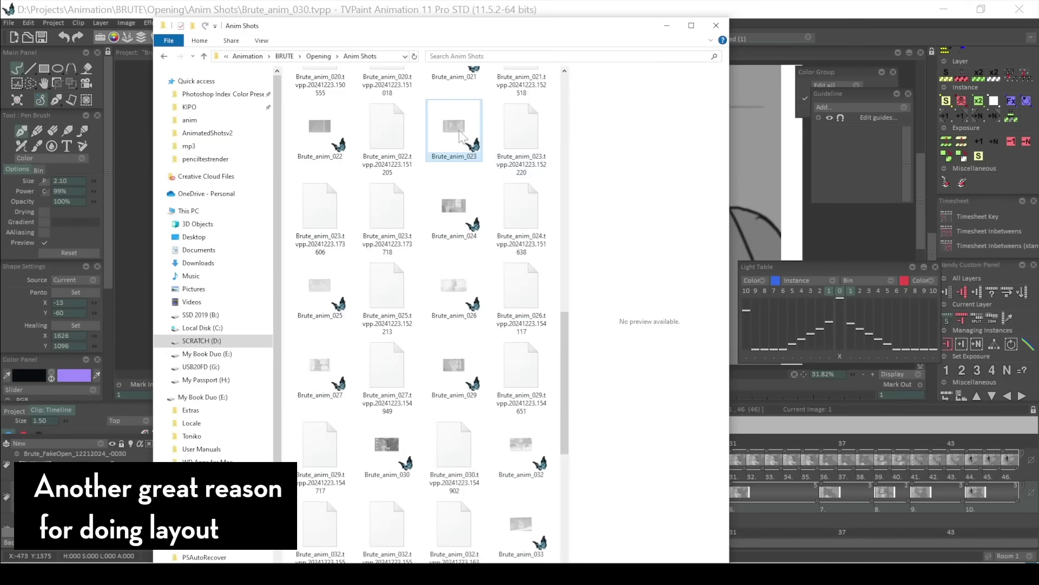
Open the Brute_anim_023 project and scrub through its storyboard frames.
click(772, 12)
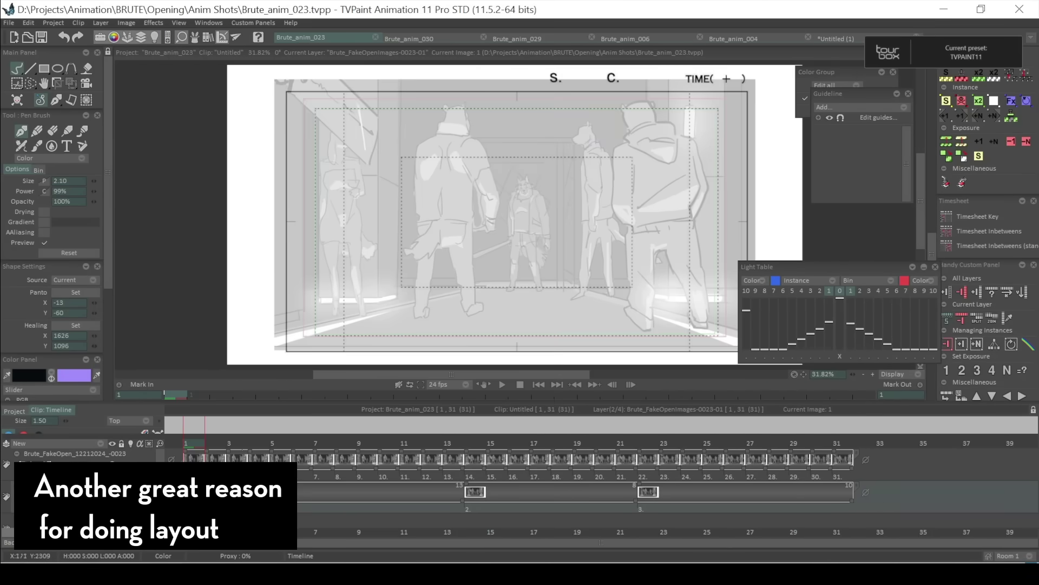
mouse_move(245, 444)
mouse_down()
mouse_move(828, 433)
mouse_move(621, 455)
mouse_move(194, 444)
mouse_move(823, 422)
mouse_move(505, 448)
mouse_move(206, 449)
mouse_up()
Hide the storyboard video layer in Brute_anim_030 and scrub through the layout key drawings.
click(433, 38)
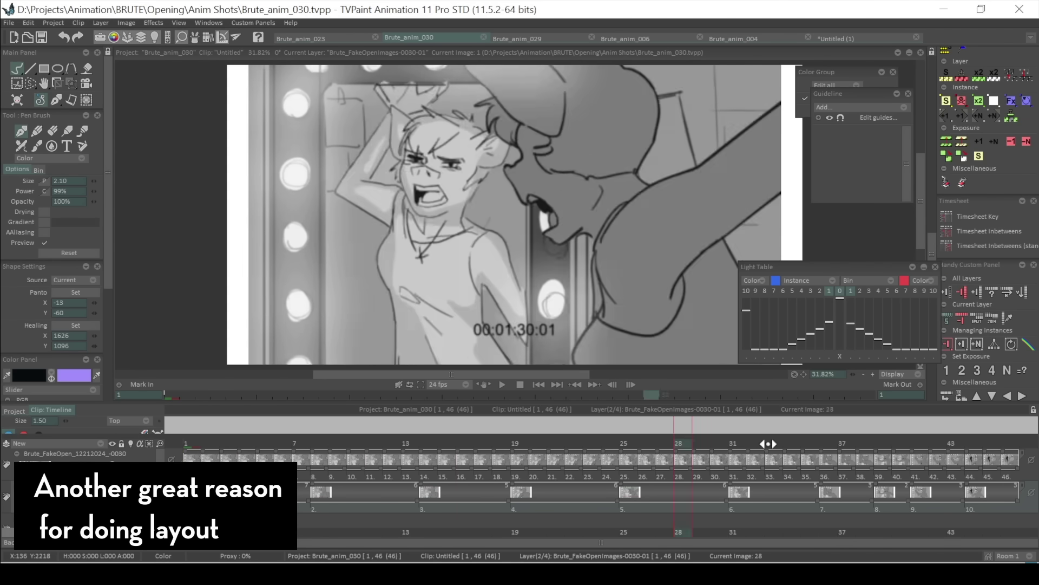
click(112, 466)
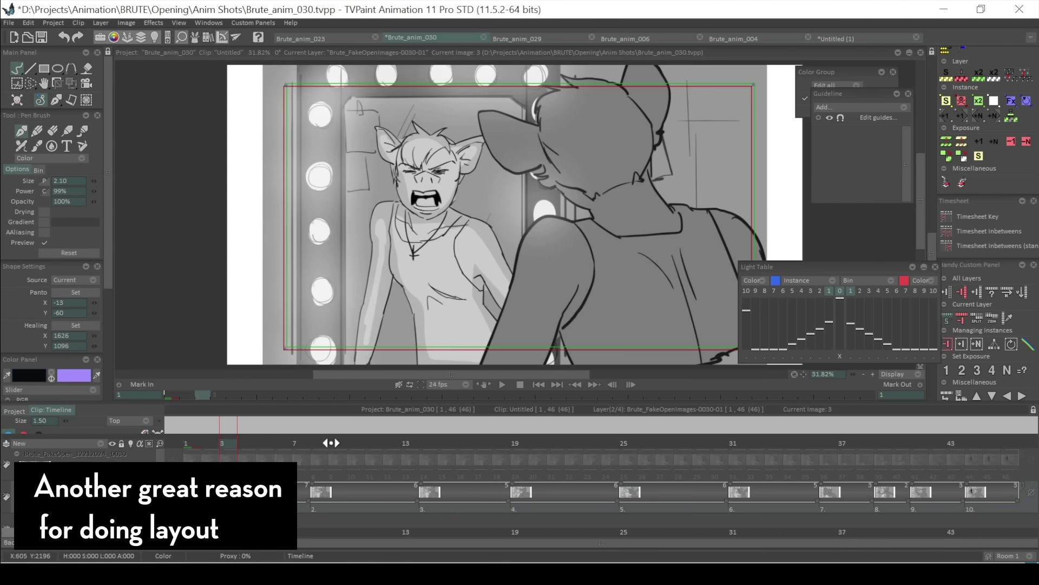
mouse_move(308, 446)
mouse_down()
mouse_move(975, 441)
mouse_move(242, 455)
mouse_move(938, 456)
mouse_up()
mouse_move(705, 574)
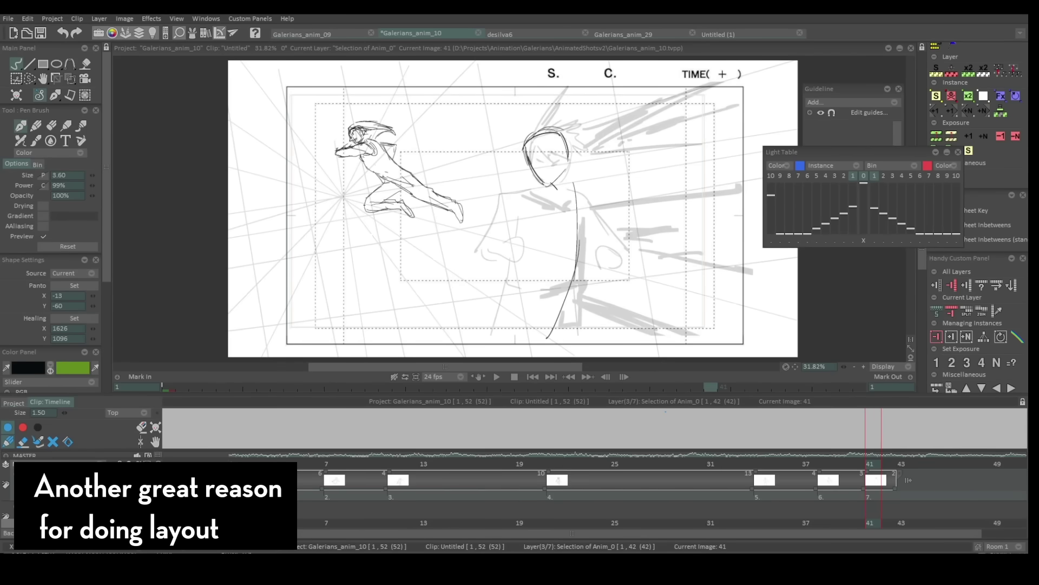
Sketch the foreground character's rough head and body over the layout on frame 41 of Galerians_anim_10, flipping between drawings.
key(Left)
key(Right)
drag(567, 170, 547, 183)
drag(540, 195, 549, 261)
drag(559, 193, 571, 183)
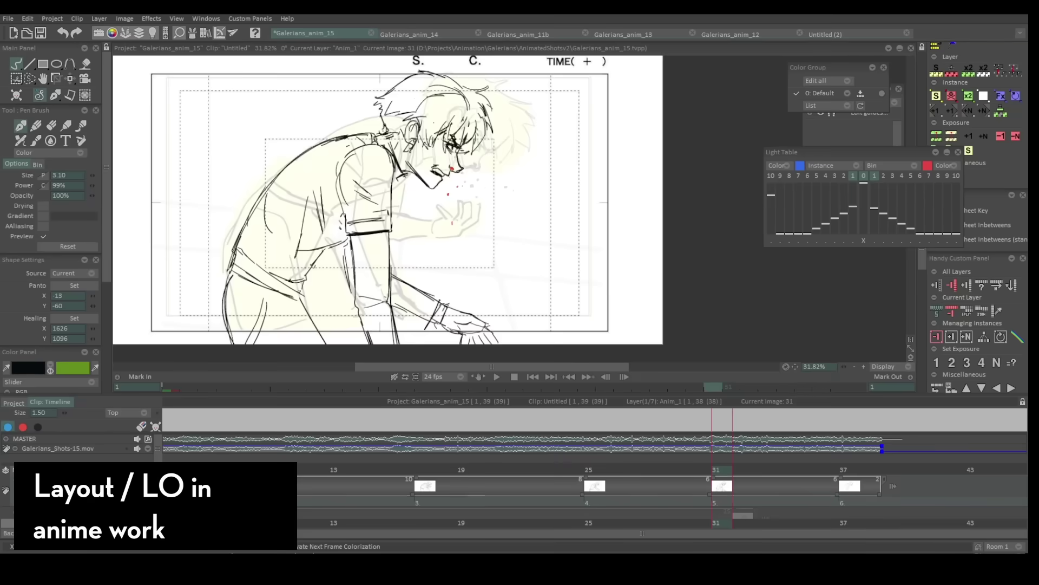
key(Right)
Rough in the hunched character's head, torso and arm over the tinted layout on frame 37 of Galerians_anim_15.
drag(414, 83, 391, 137)
drag(323, 194, 364, 202)
key(Left)
key(Right)
drag(230, 249, 302, 283)
drag(224, 271, 229, 343)
drag(380, 181, 345, 283)
drag(313, 234, 326, 343)
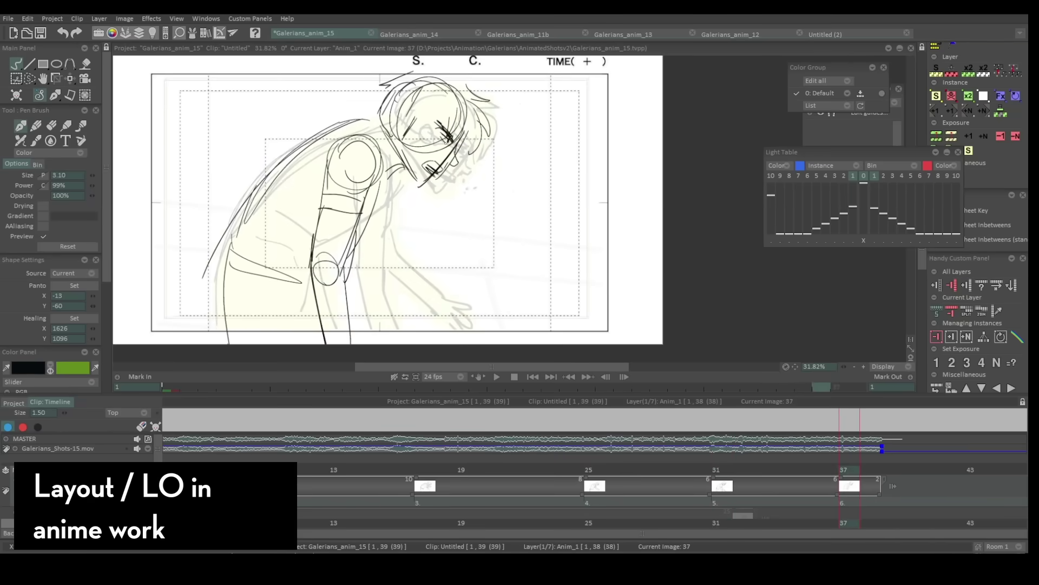
Play back Galerians_anim_15, and sketch the leaning character's head, hair and arm over the layout on frame 3.
click(497, 377)
click(496, 377)
drag(459, 64, 366, 241)
drag(443, 97, 489, 188)
drag(489, 74, 473, 155)
mouse_move(468, 78)
mouse_down()
mouse_move(537, 112)
mouse_move(466, 134)
mouse_up()
drag(440, 84, 357, 253)
drag(394, 172, 377, 291)
key(Left)
key(Right)
drag(504, 132, 507, 195)
drag(471, 131, 478, 193)
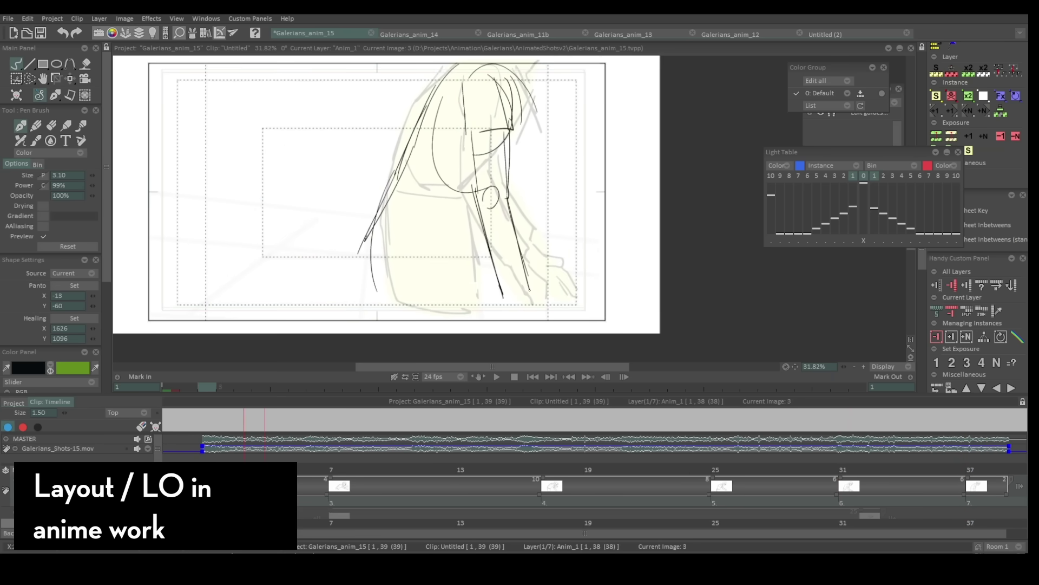
Add more rough body lines to the character poses over the layout, flipping between neighbouring drawings to compare them.
drag(383, 276, 432, 334)
drag(480, 260, 491, 310)
key(Left)
drag(469, 174, 467, 219)
drag(561, 143, 559, 162)
key(Right)
key(Left)
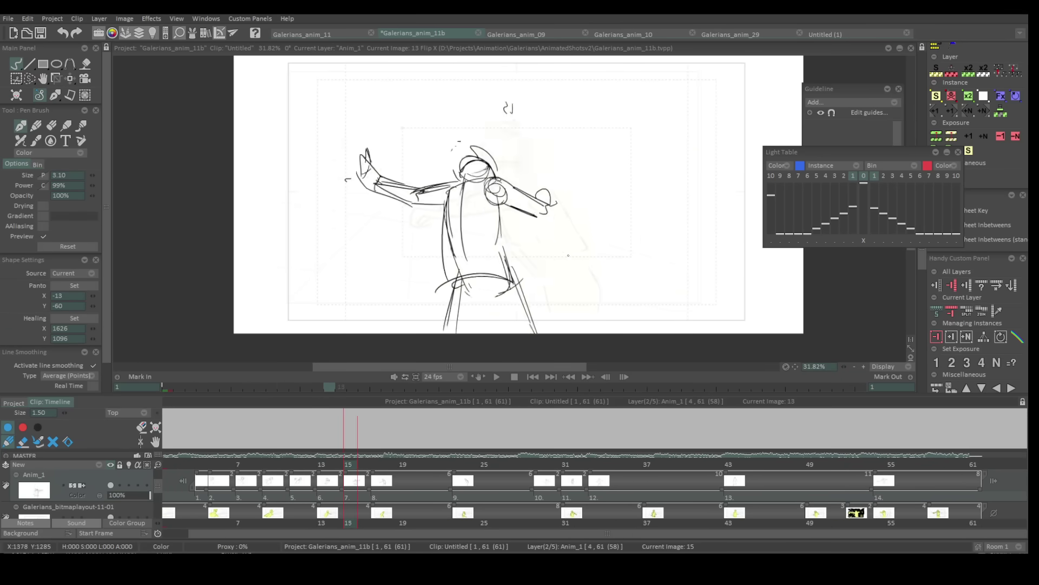
Play back the rough animation of Galerians_anim_11b and stop it.
click(491, 379)
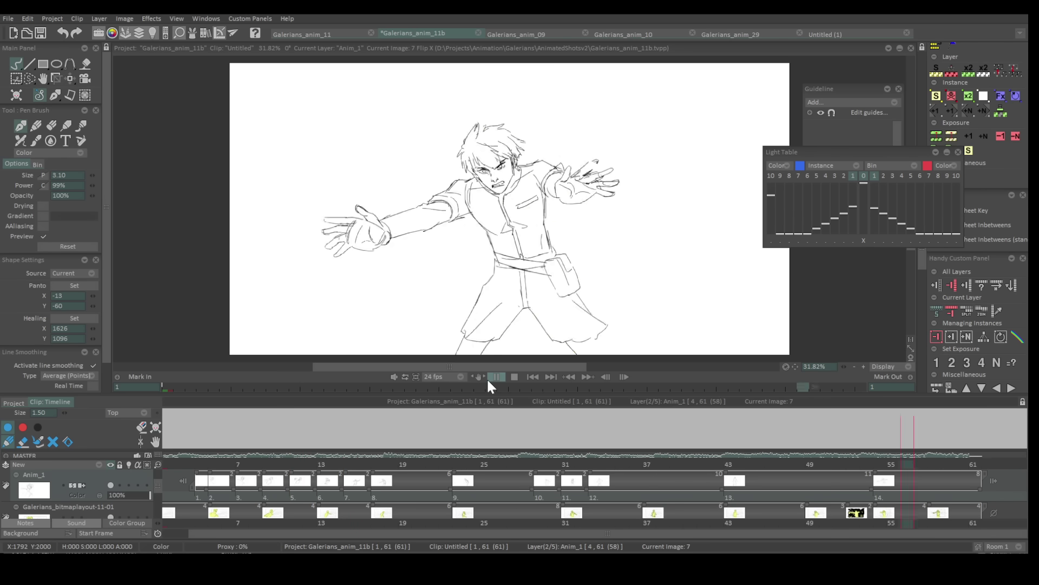
click(494, 378)
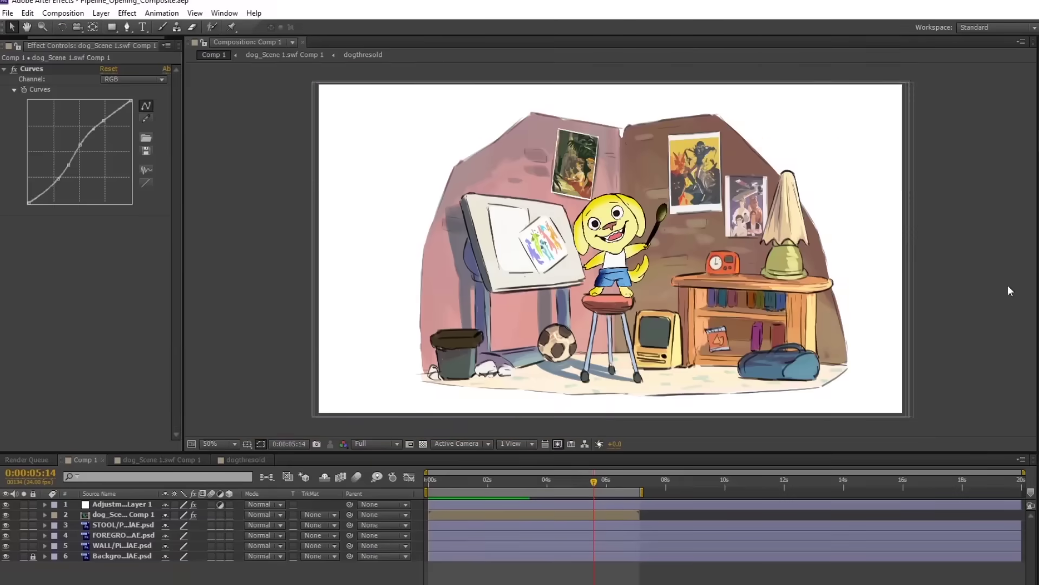
Browse the 2D animation course store and open the description of the Chapter 3 only package.
click(683, 466)
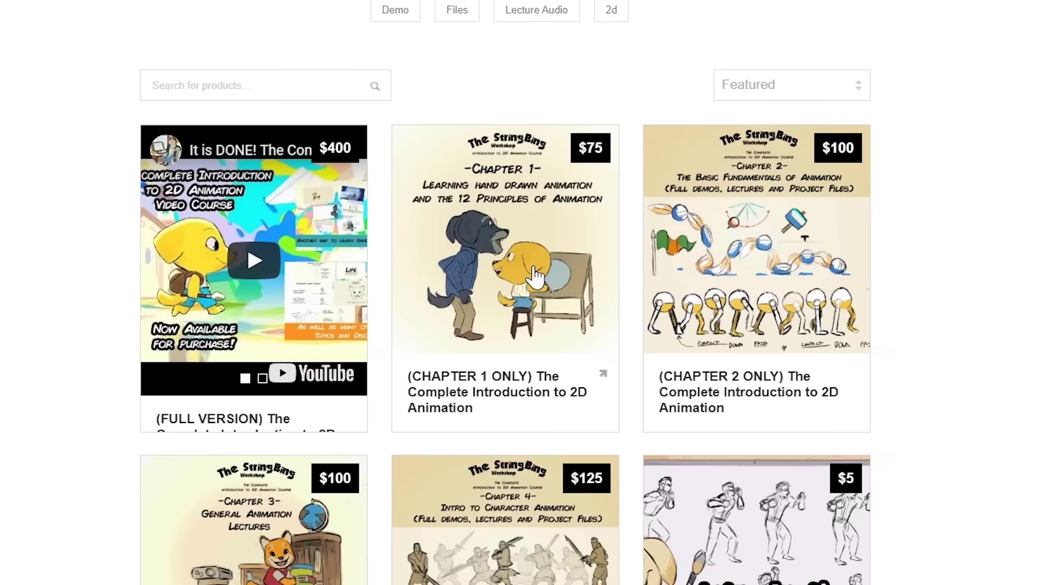
scroll(528, 276, down, 3)
scroll(526, 281, down, 4)
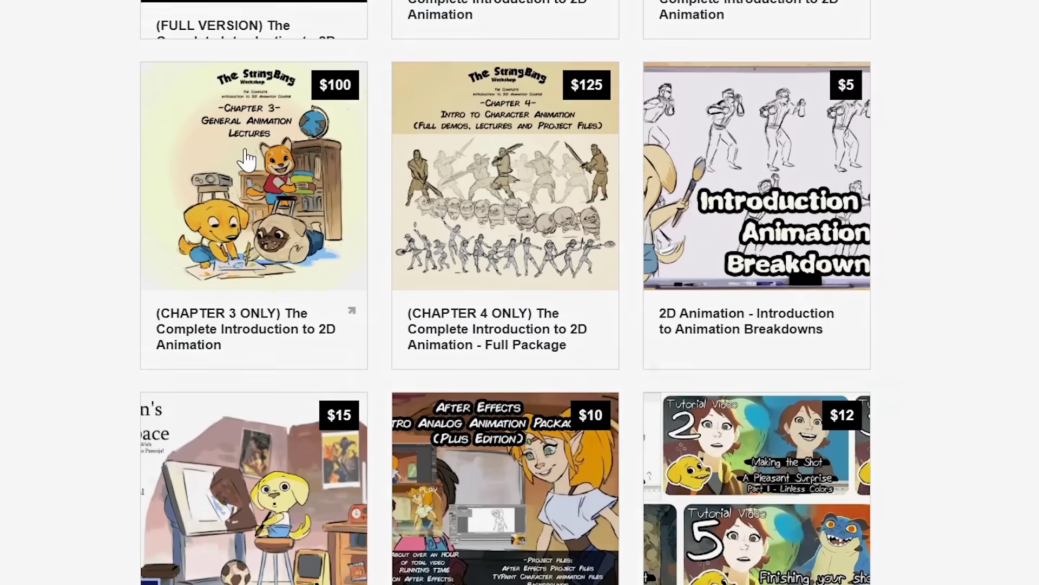
click(246, 160)
scroll(494, 233, down, 3)
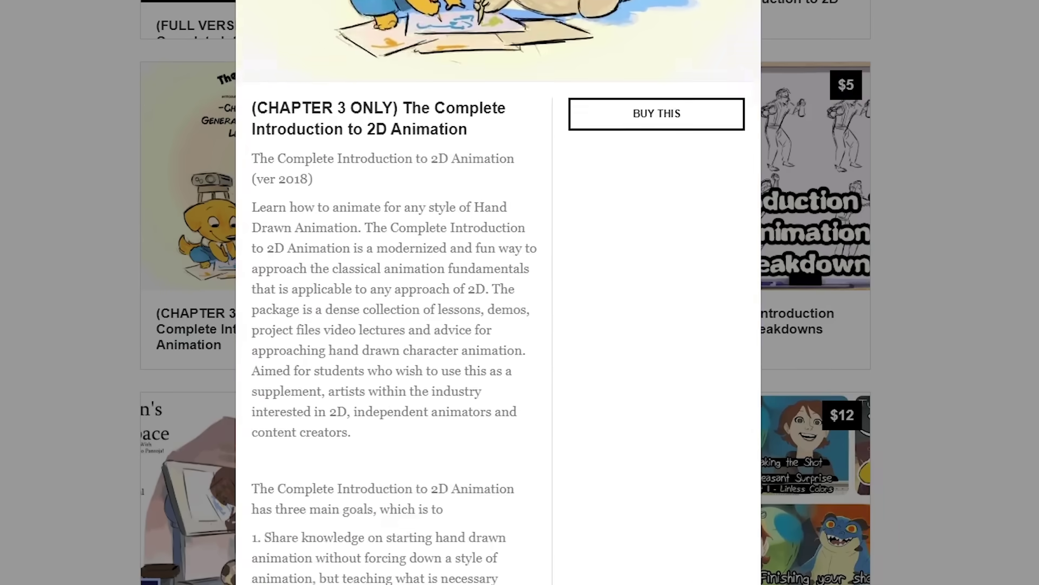